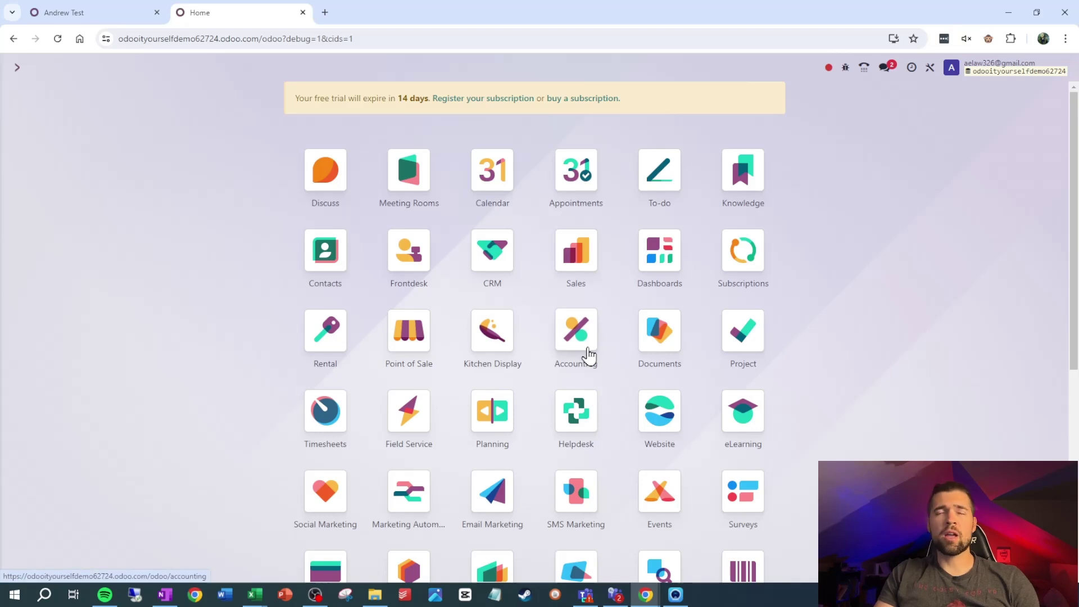
Open the Accounting app and go to the Bank journal's reconciliation page from the dashboard
left_click(588, 356)
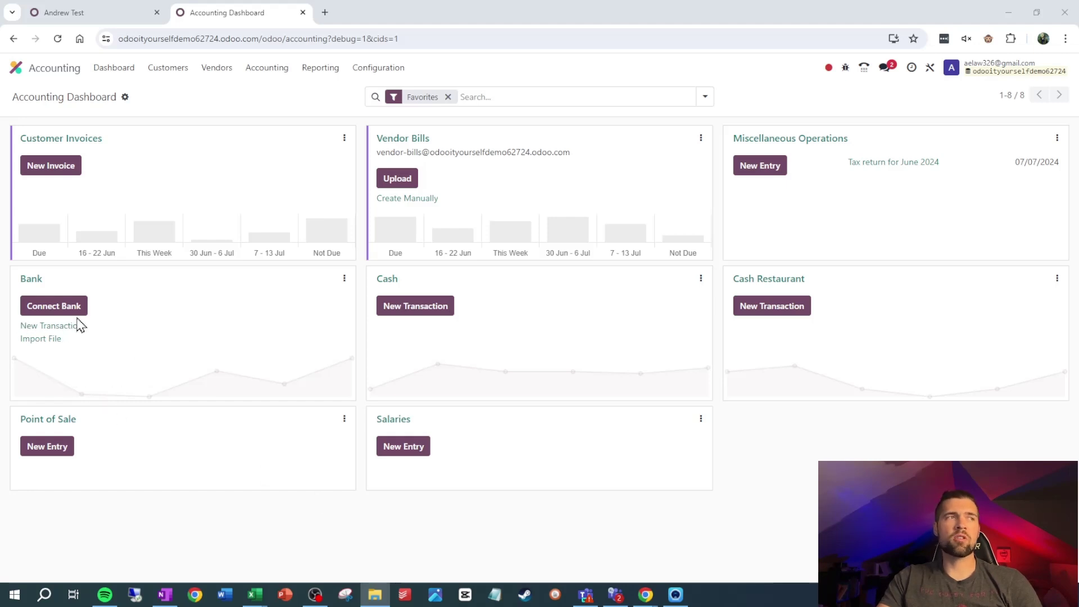
mouse_move(77, 320)
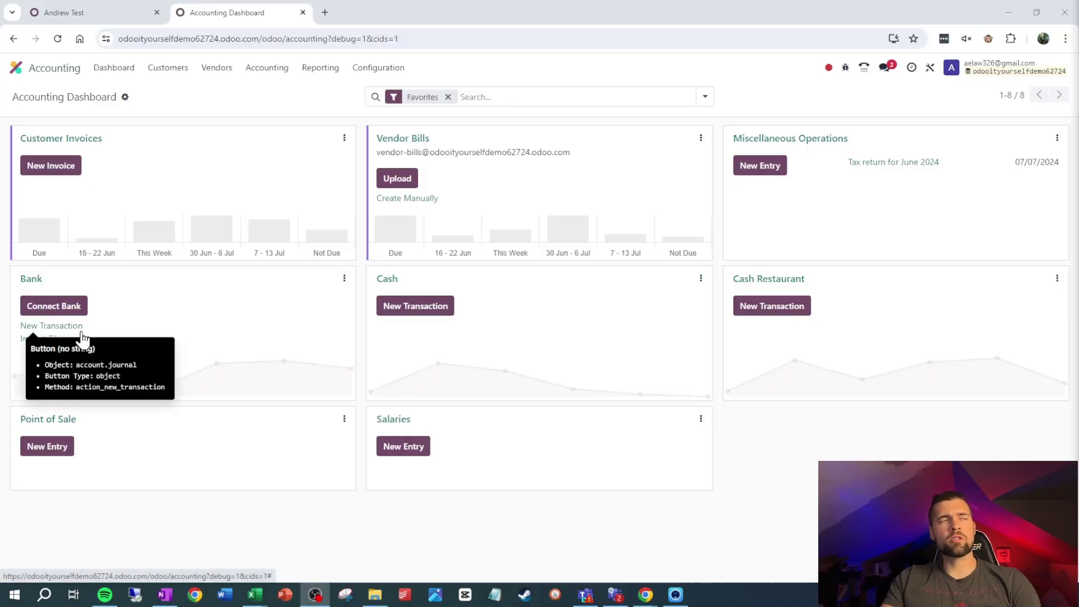
left_click(32, 281)
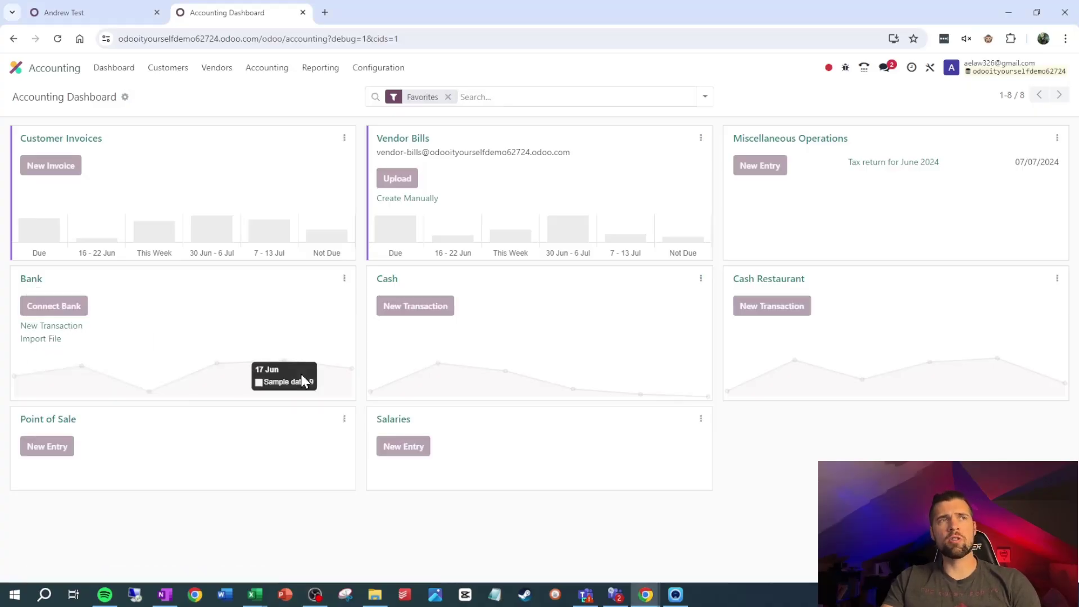
Switch the Bank Reconciliation page to list view to review the three lines, then back to kanban
left_click(1057, 97)
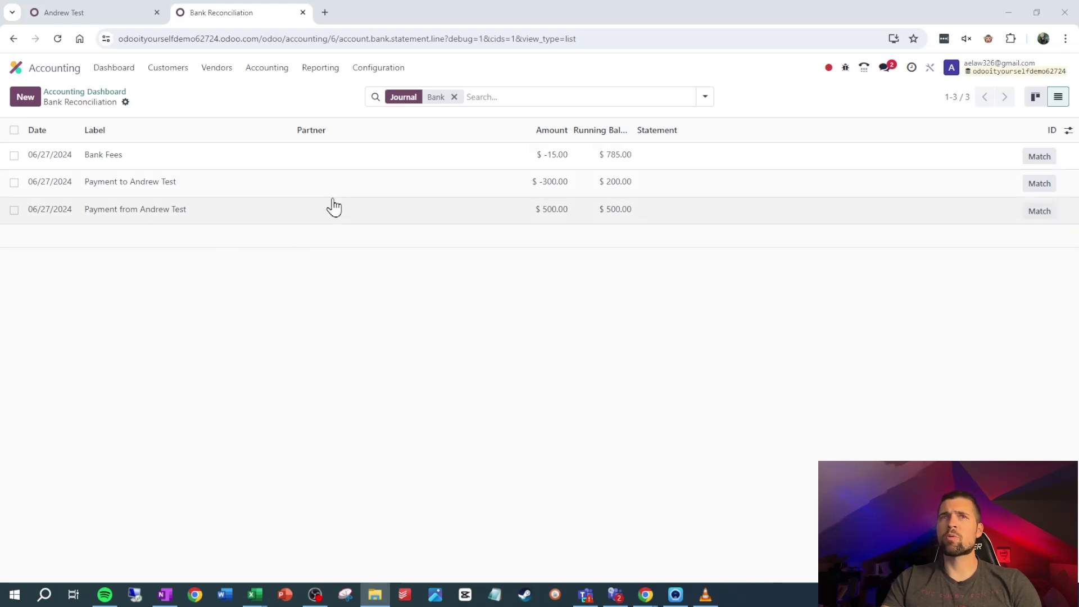
left_click(1035, 97)
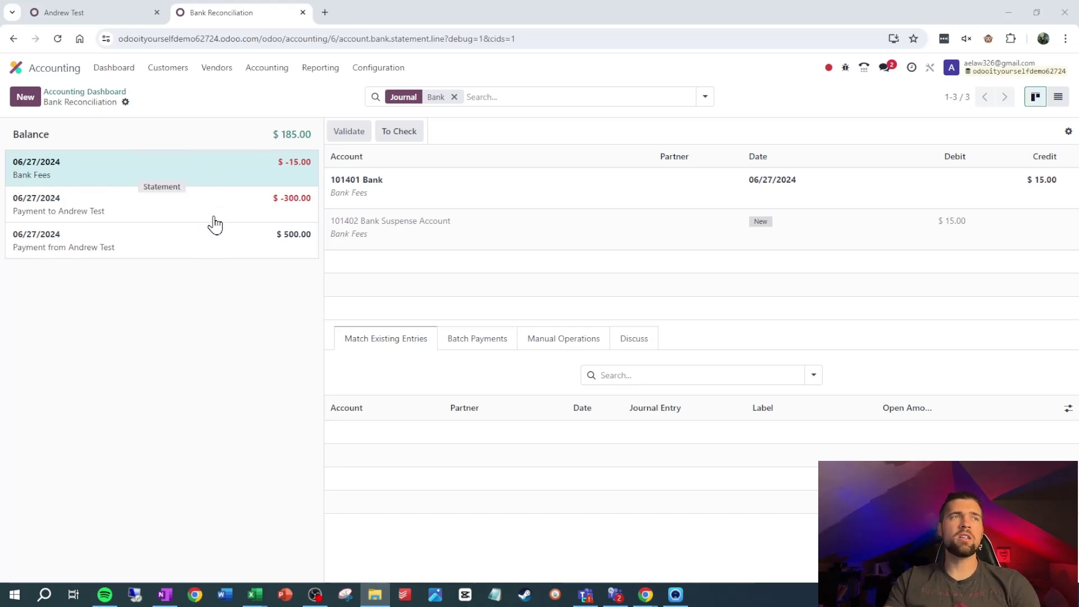
Duplicate the reconciliation tab and start a new customer payment in it
right_click(228, 20)
left_click(288, 130)
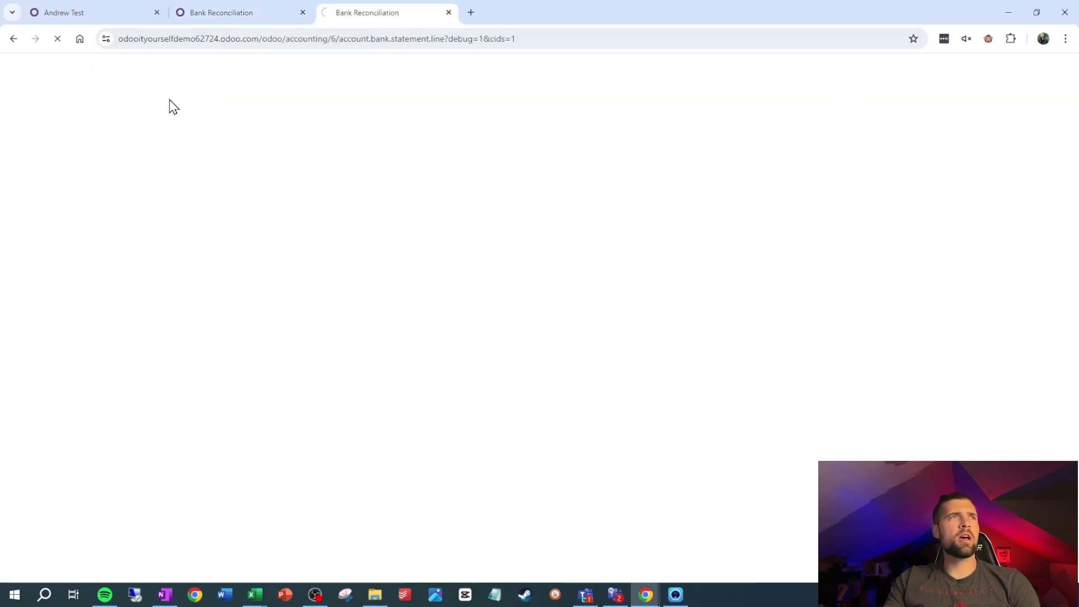
left_click(178, 72)
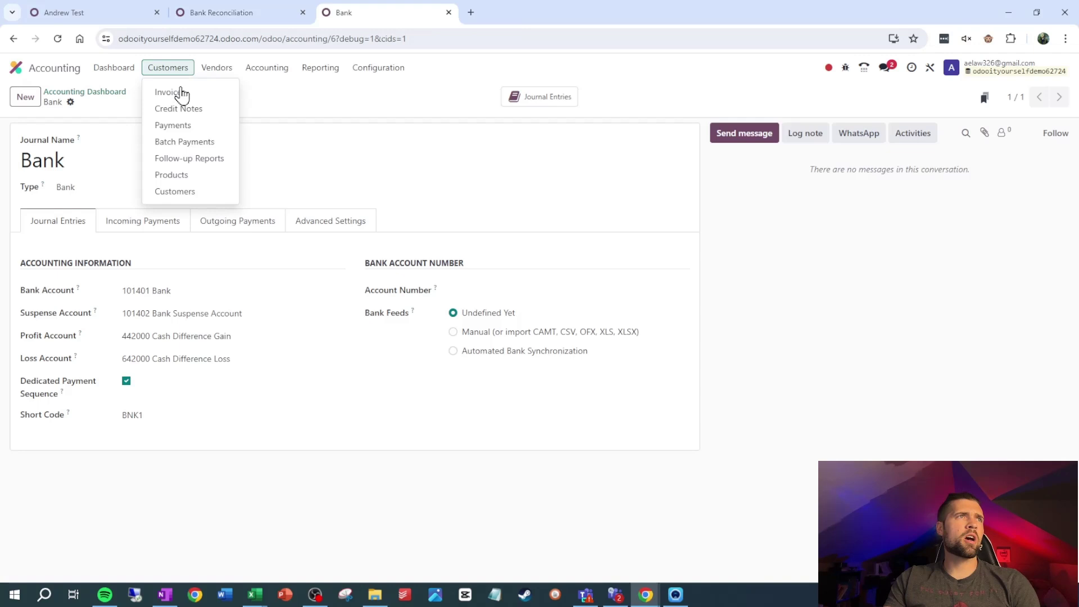
left_click(189, 125)
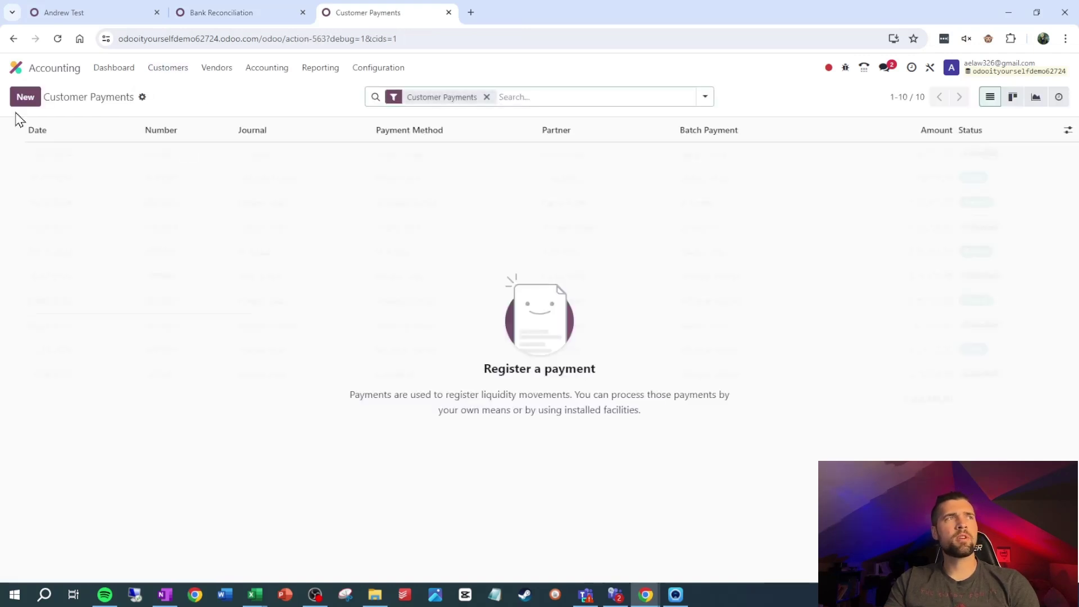
left_click(25, 97)
left_click(237, 21)
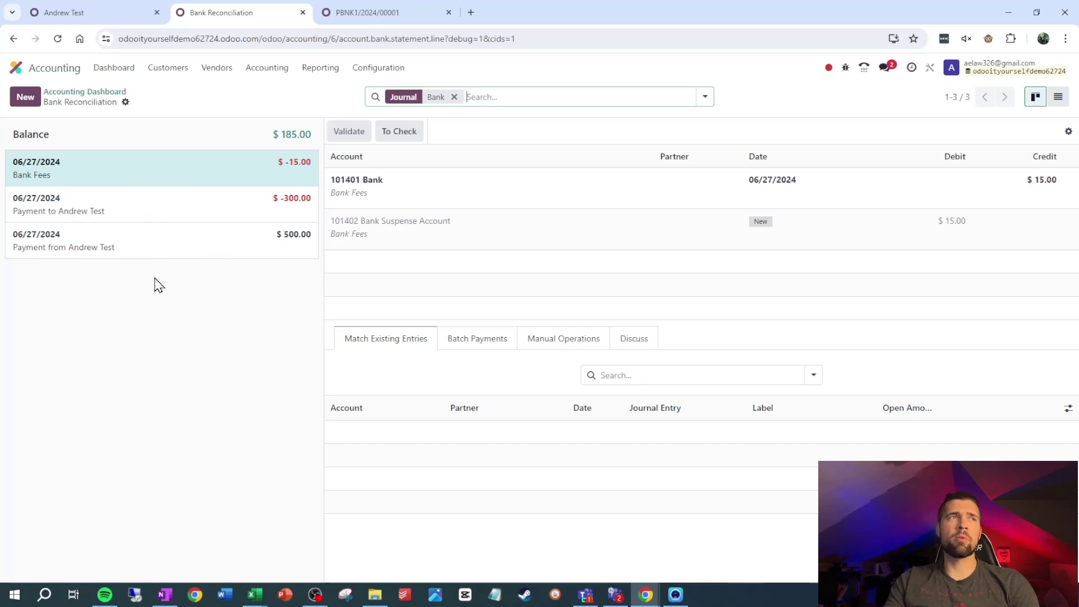
left_click(378, 17)
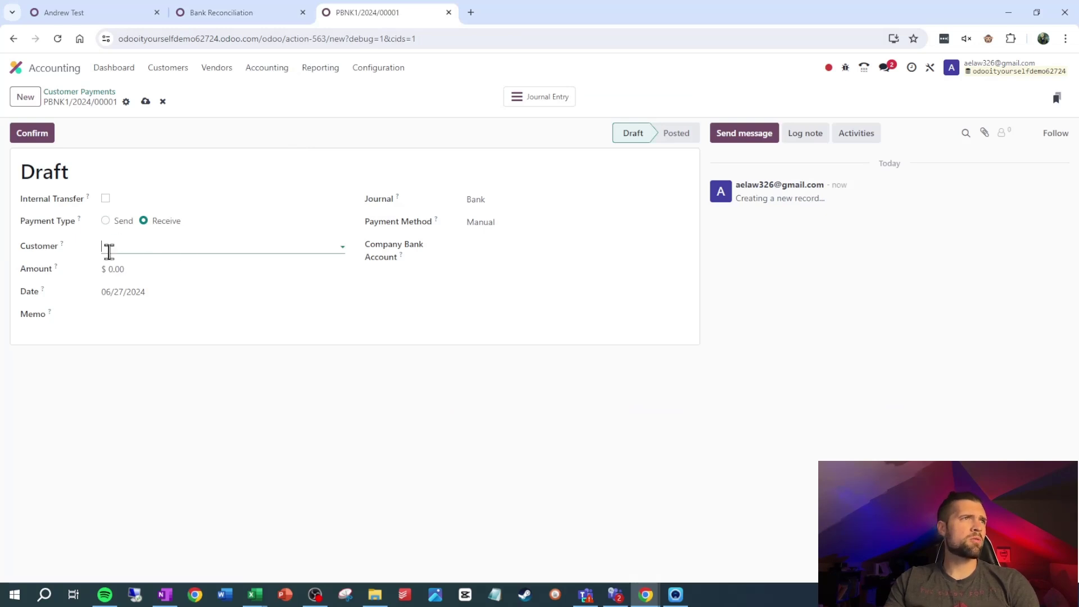
Post a $500 customer payment from the test contact via the Bank journal, Manual method
type("Andrew Test")
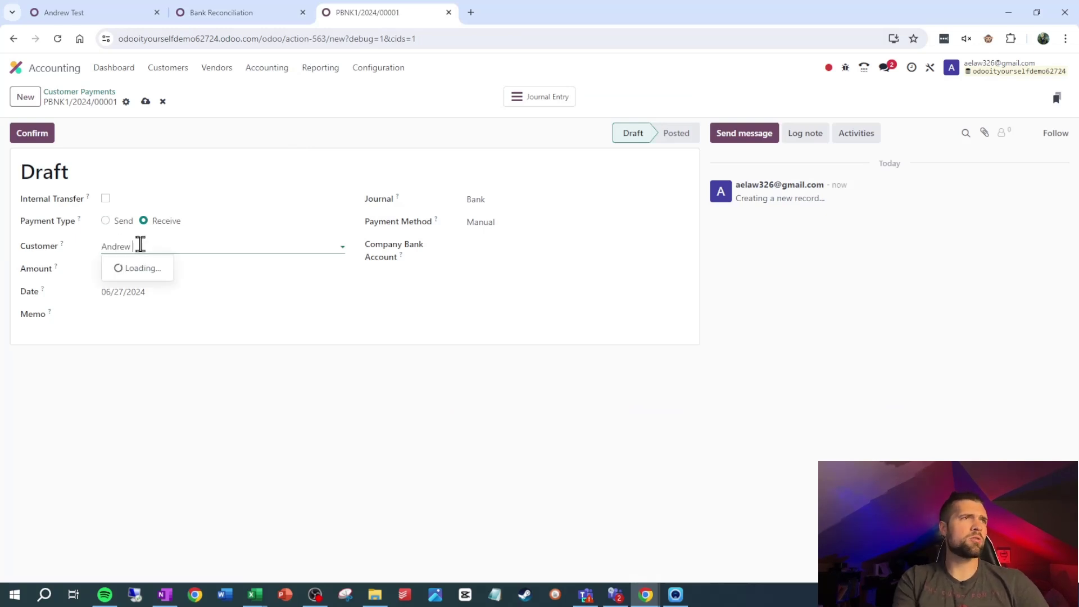
left_click(142, 269)
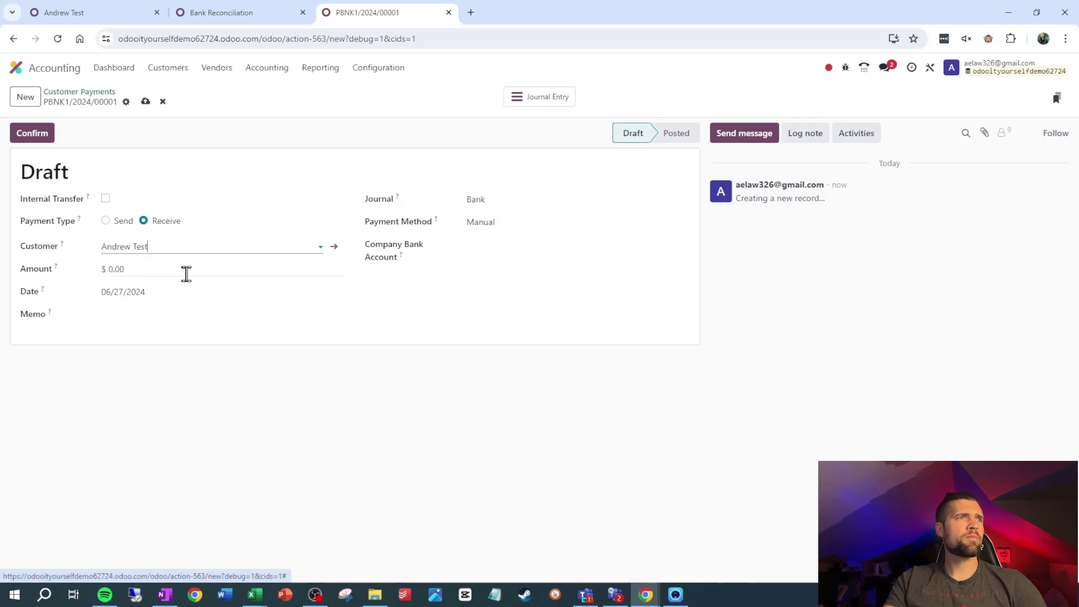
left_click(186, 274)
type("500")
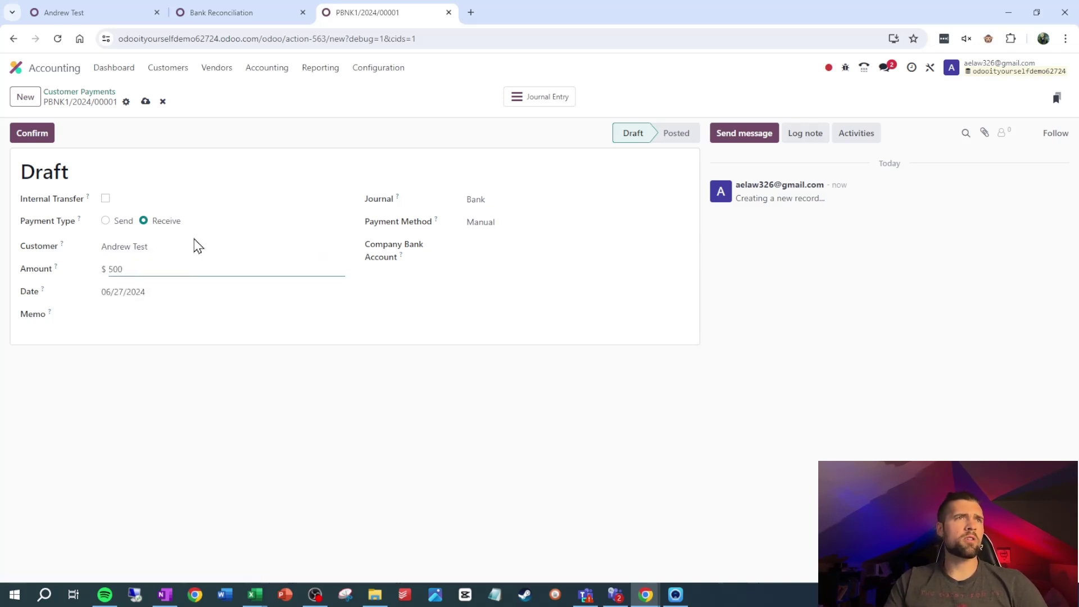
left_click(551, 202)
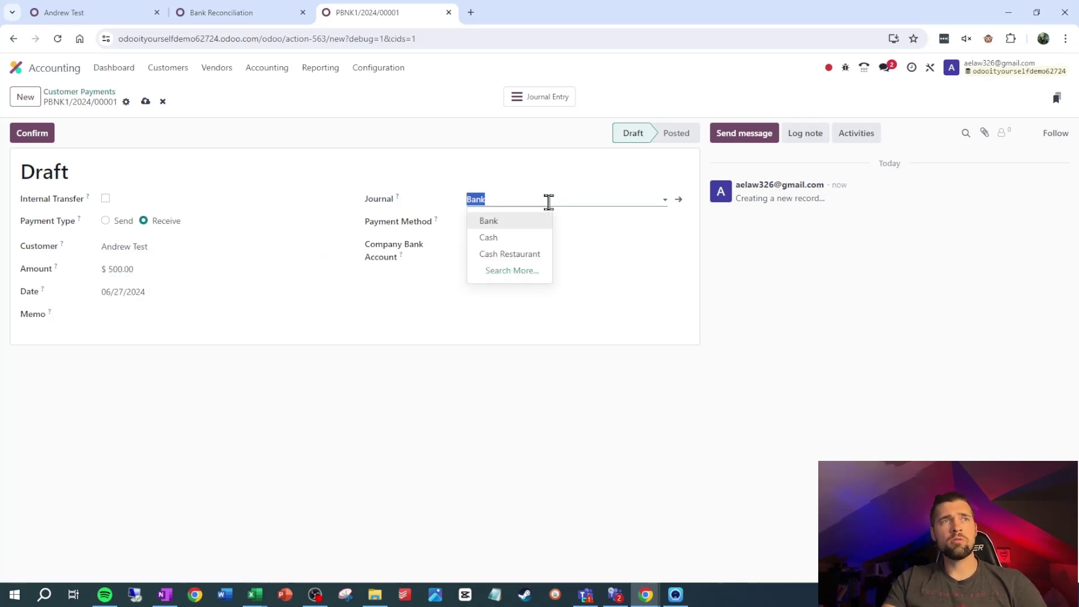
left_click(263, 18)
left_click(357, 8)
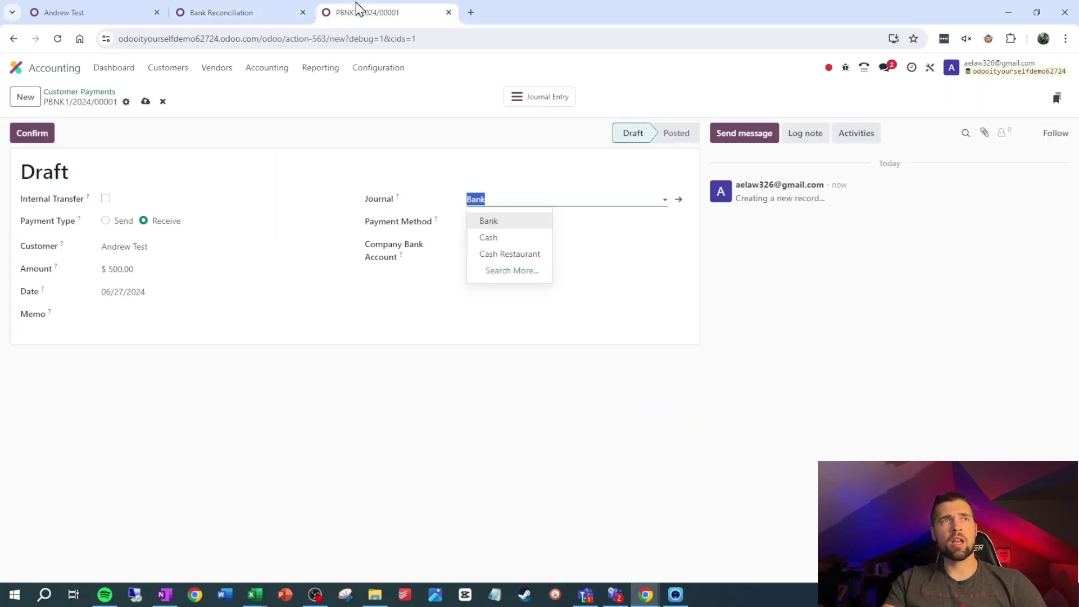
left_click(493, 220)
left_click(519, 222)
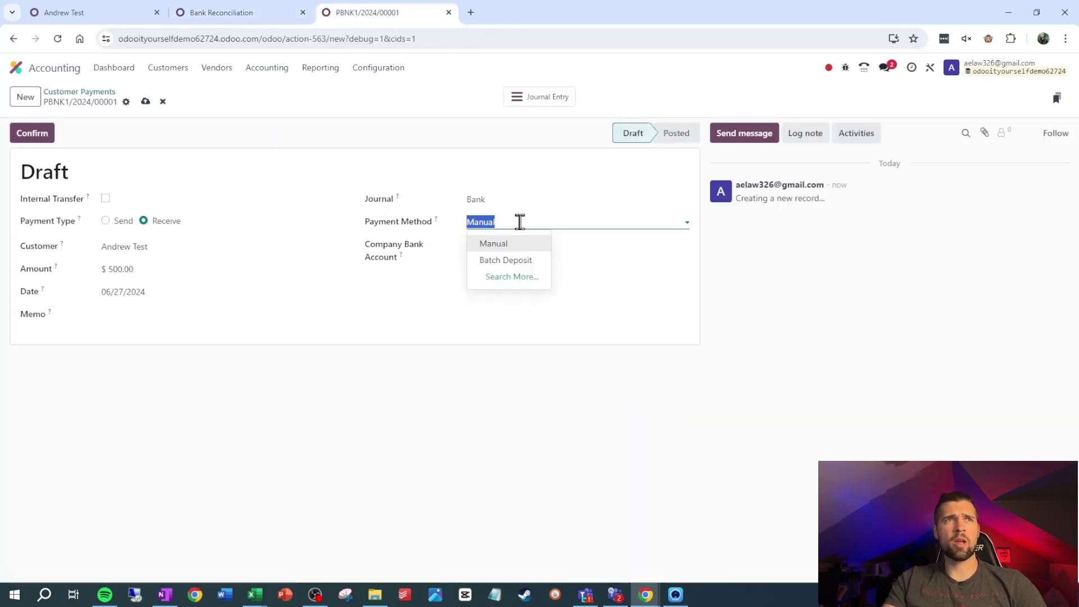
left_click(499, 249)
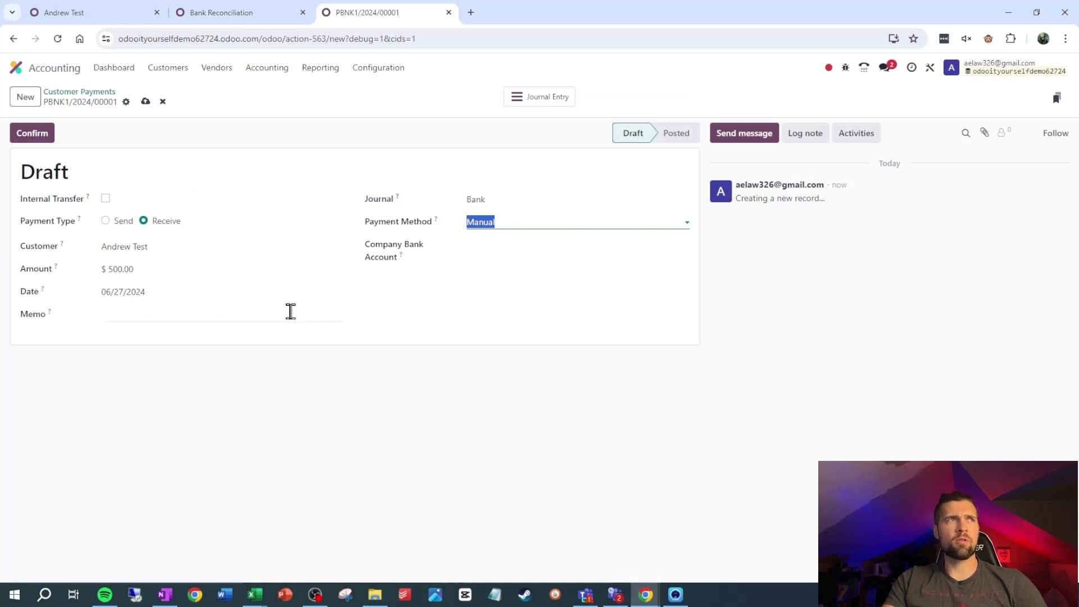
left_click(49, 138)
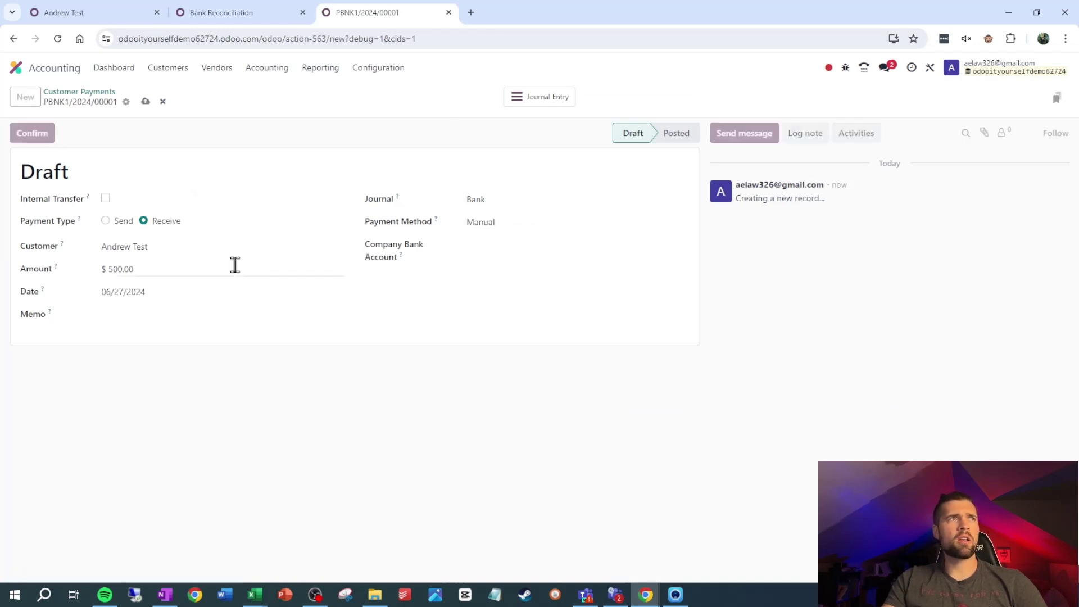
left_click(217, 68)
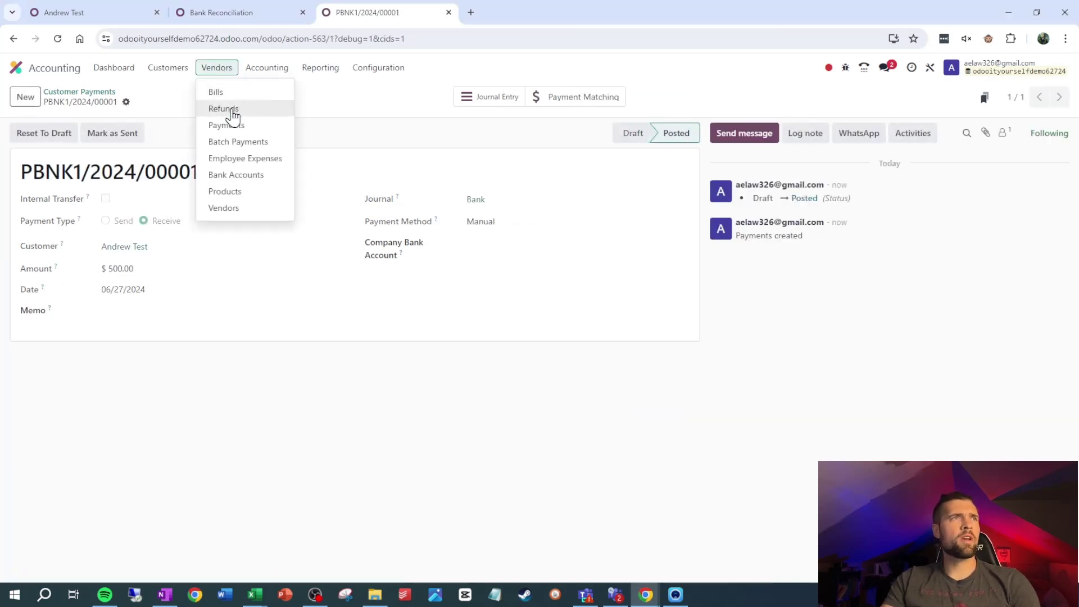
Start a new vendor payment to the test contact for 300
left_click(224, 13)
left_click(418, 13)
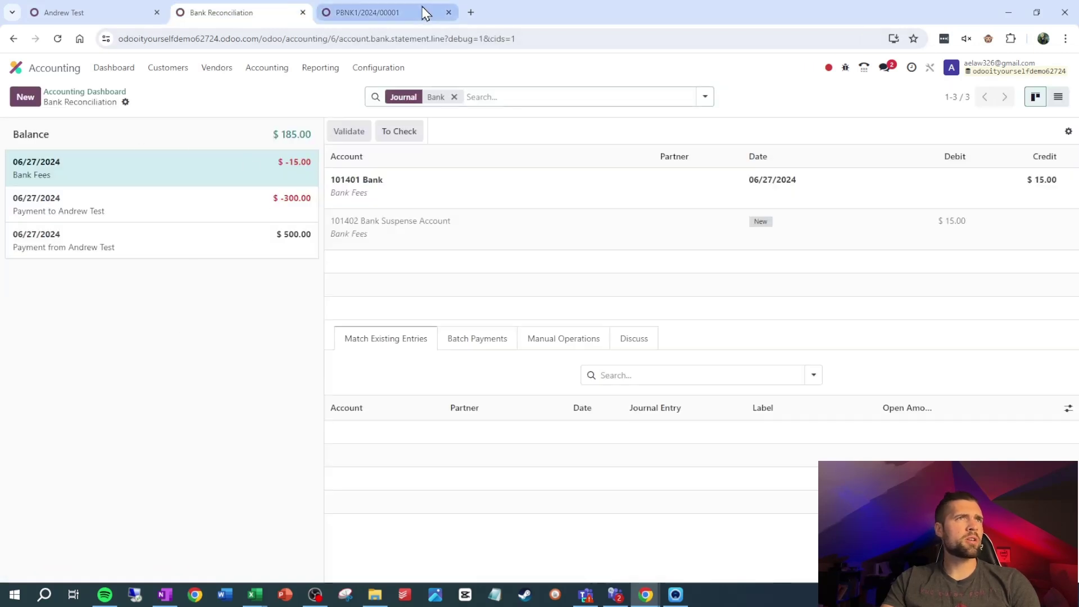
left_click(27, 100)
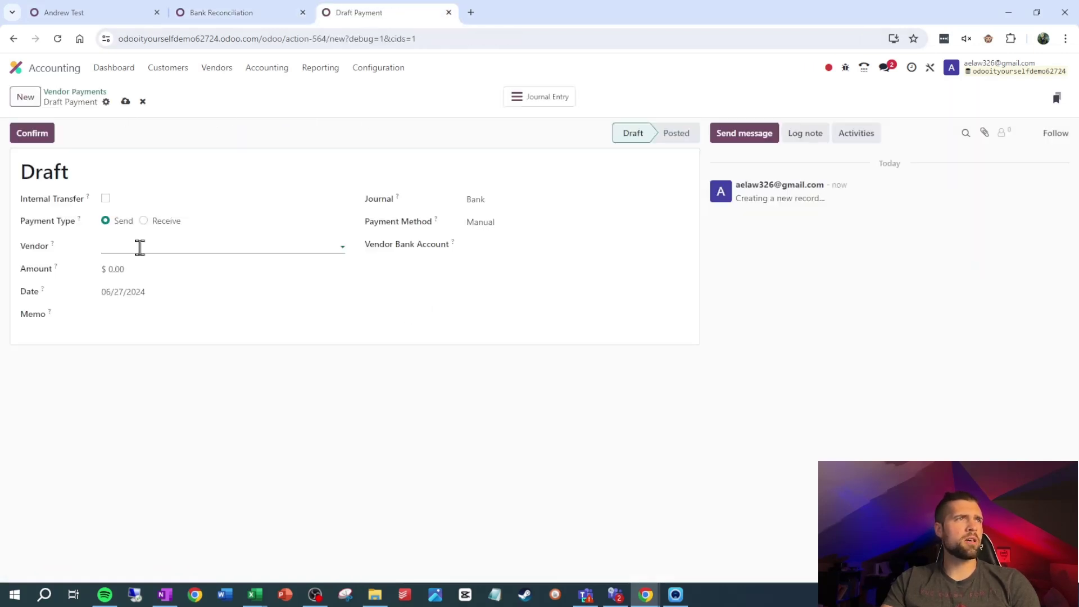
type("Andrew ")
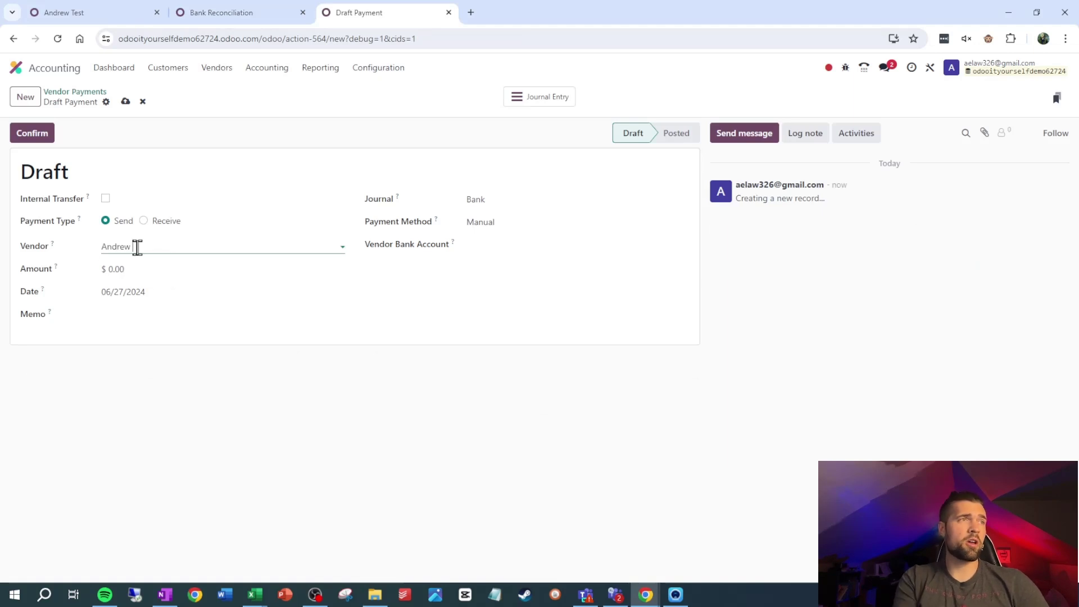
type("Test")
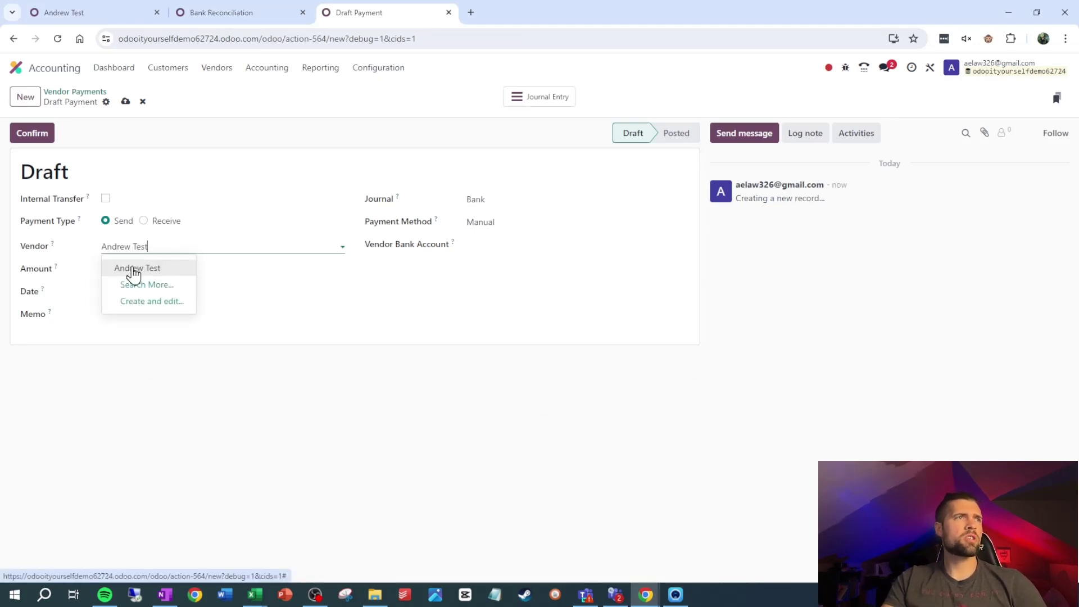
left_click(136, 268)
left_click(174, 268)
type("300")
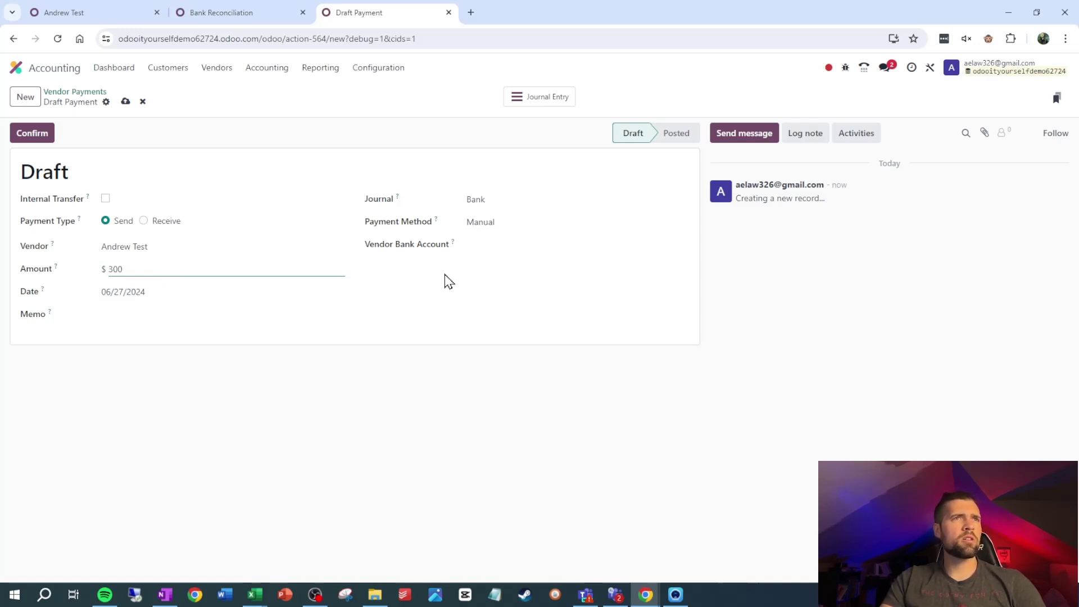
Keep Bank journal and Manual method, confirm the payment, and return to Bank Reconciliation
left_click(493, 197)
left_click(597, 219)
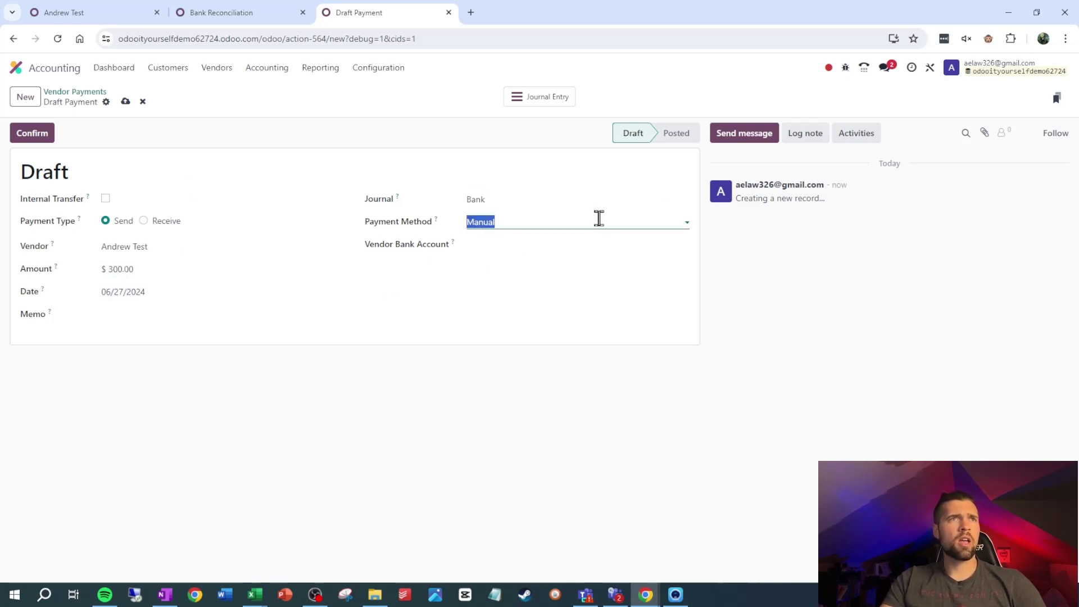
left_click(114, 312)
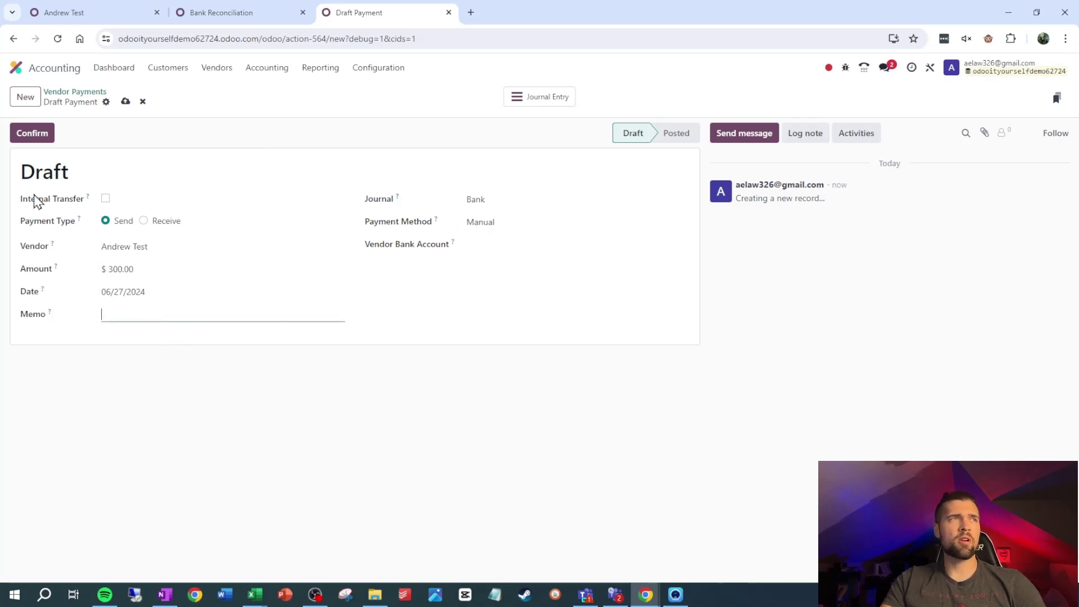
left_click(32, 132)
key("ctrl+shift+Tab")
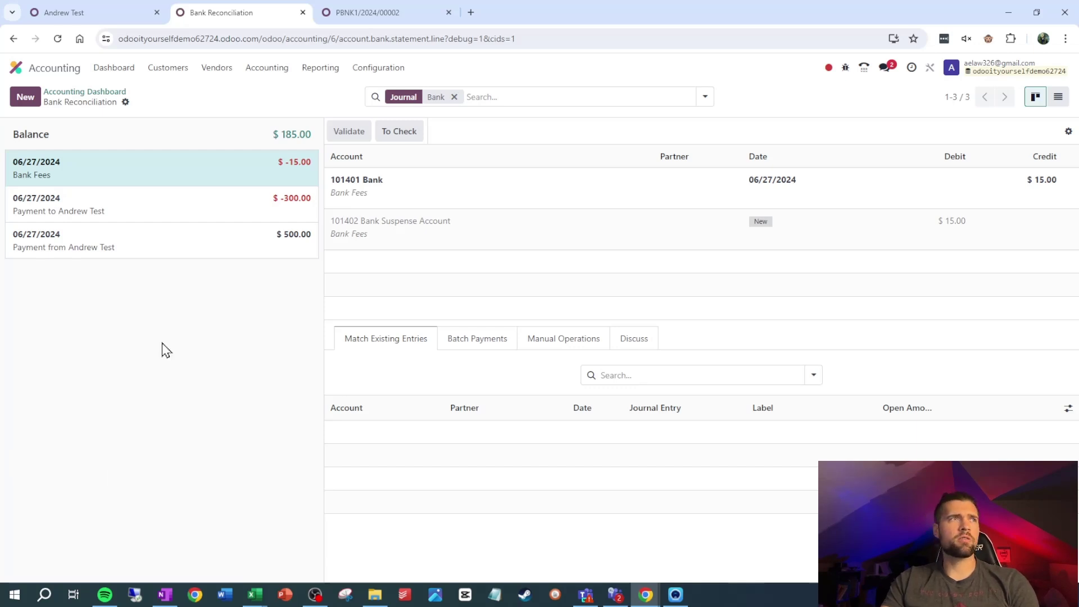
Match and validate the $500 line with the customer payment, then match the $300 line to the outstanding vendor payment
left_click(175, 255)
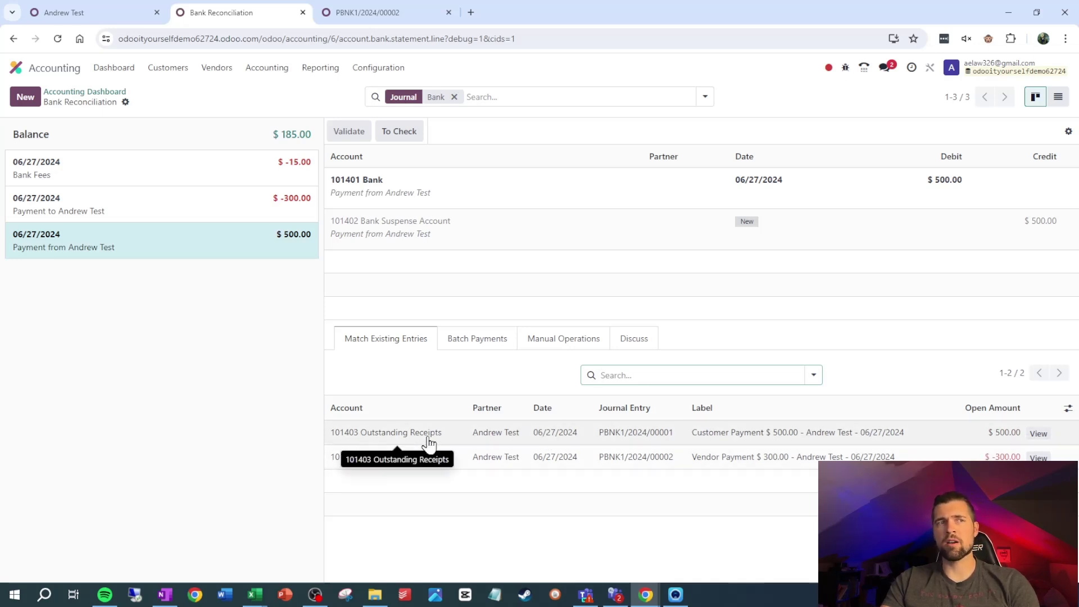
left_click(429, 441)
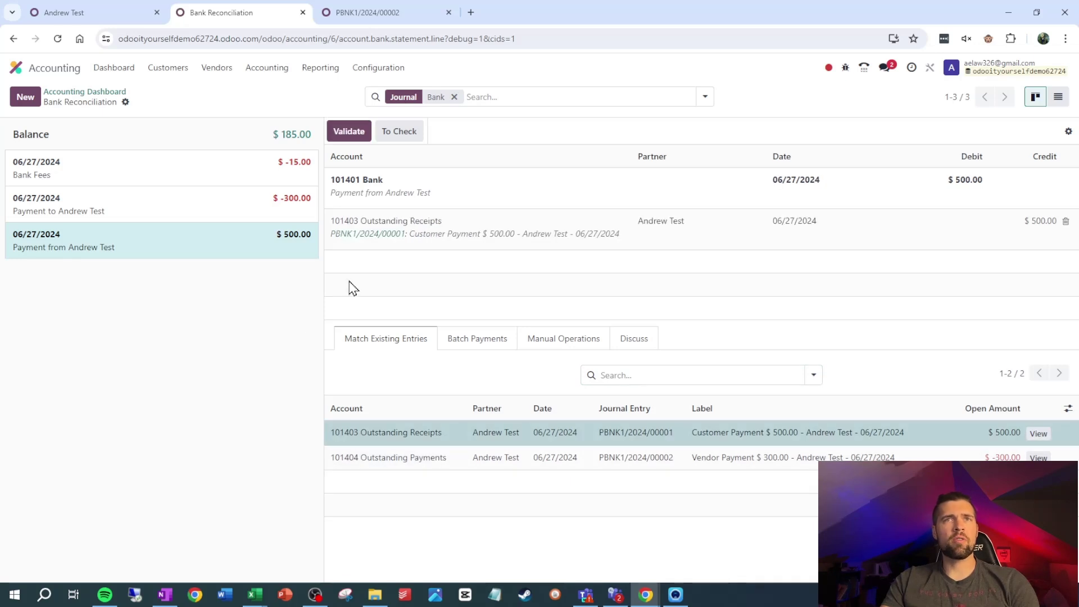
left_click(343, 133)
left_click(366, 13)
left_click(272, 14)
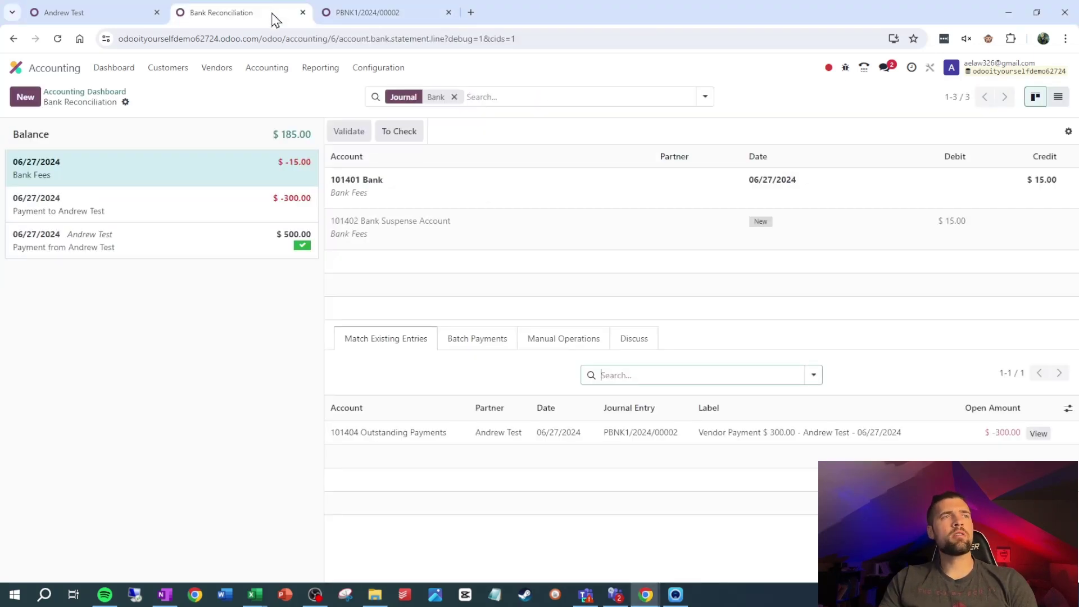
left_click(176, 223)
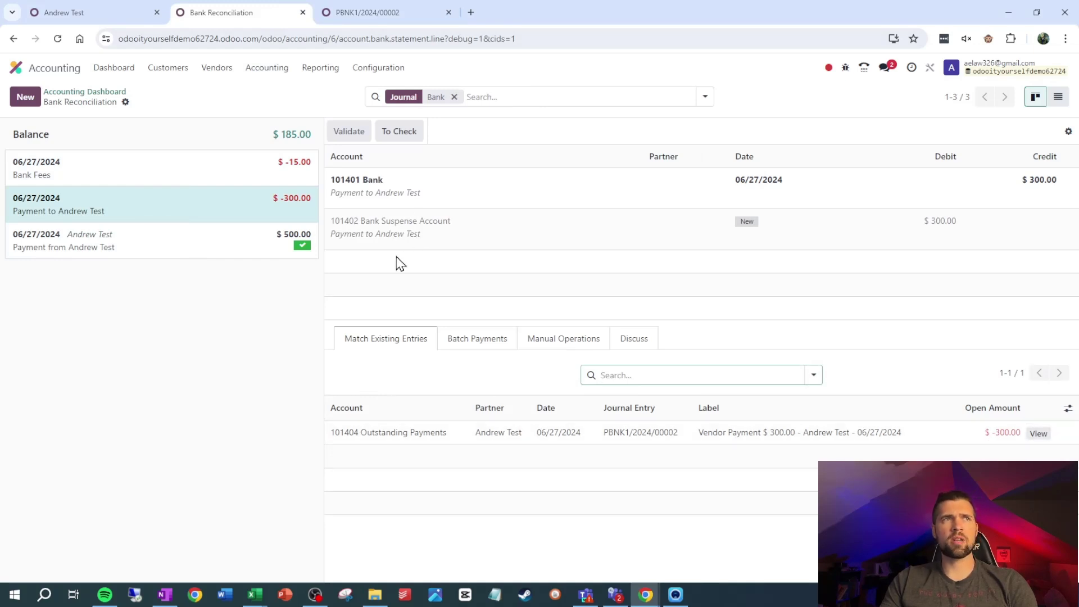
left_click(495, 434)
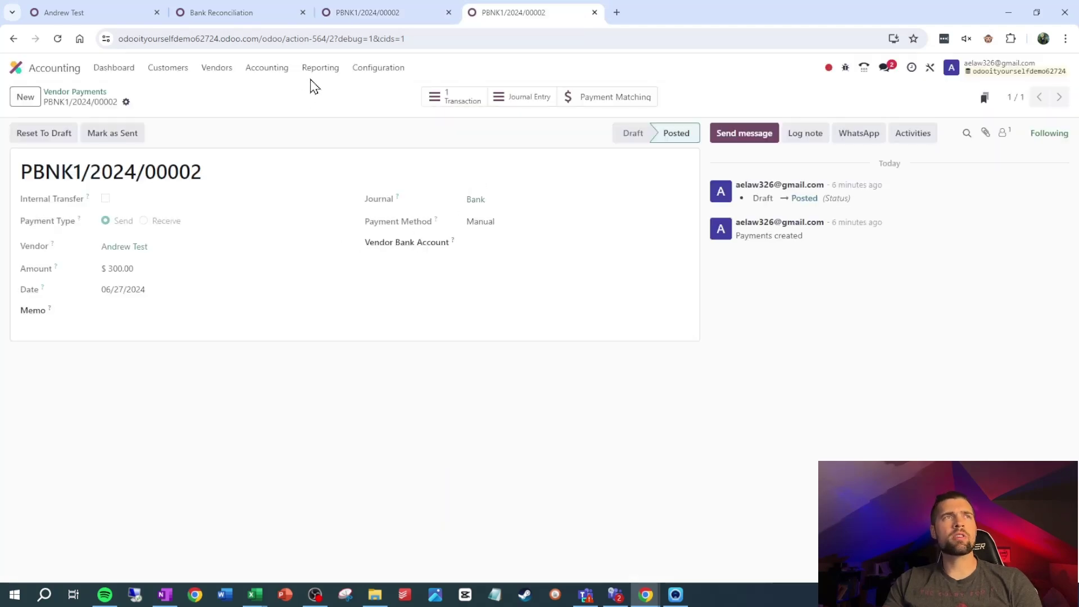
Open Journal Items grouped by Matching #
left_click(271, 69)
left_click(277, 128)
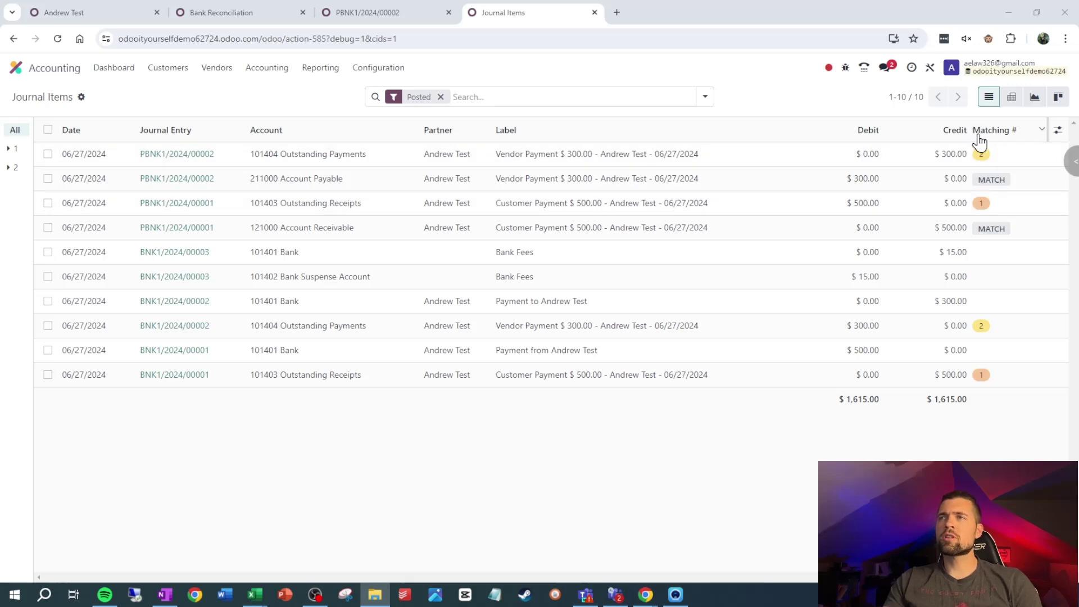
mouse_move(979, 142)
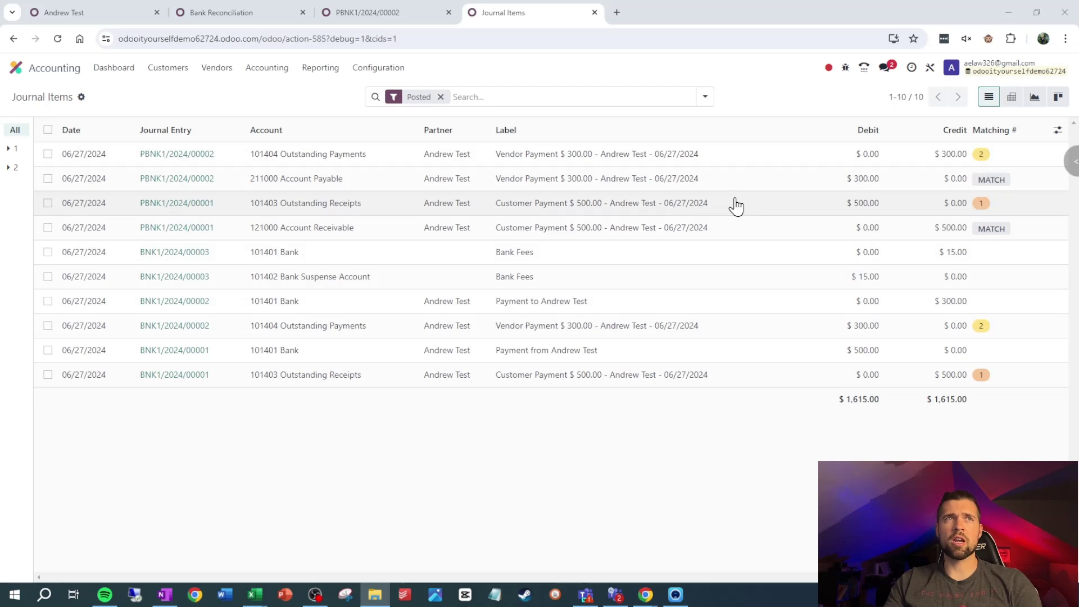
left_click(704, 97)
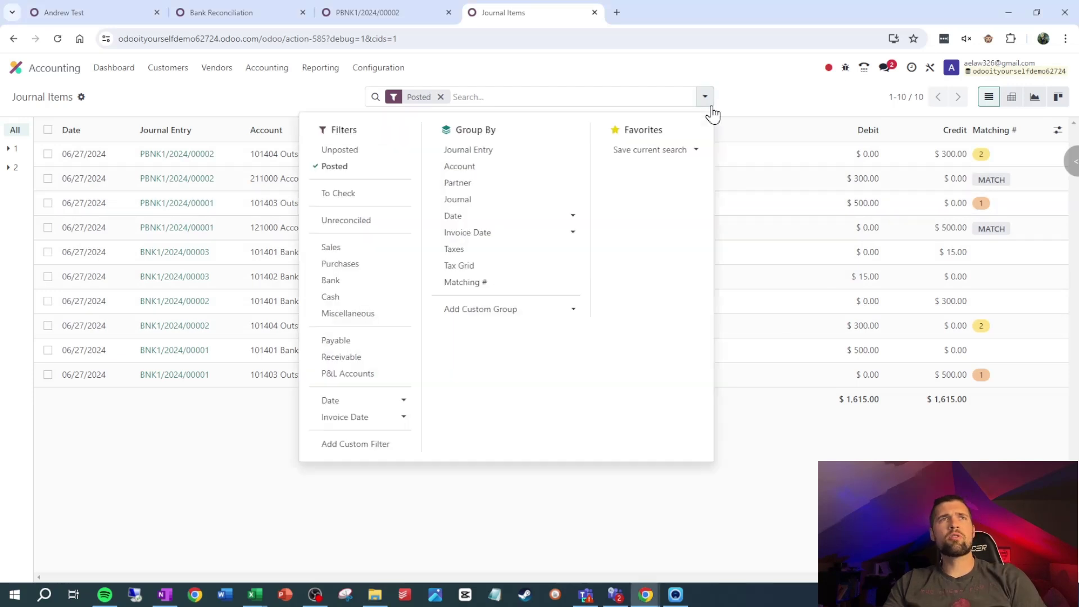
left_click(468, 290)
left_click(217, 298)
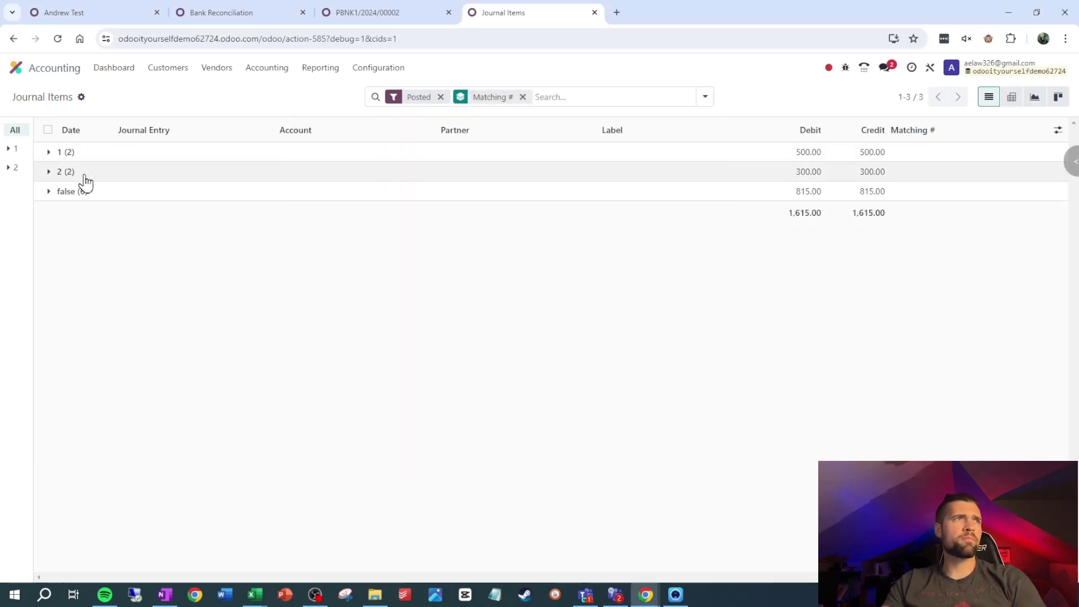
Expand matching groups 1 and 2 and inspect payment PBNK1/2024/00001
left_click(56, 158)
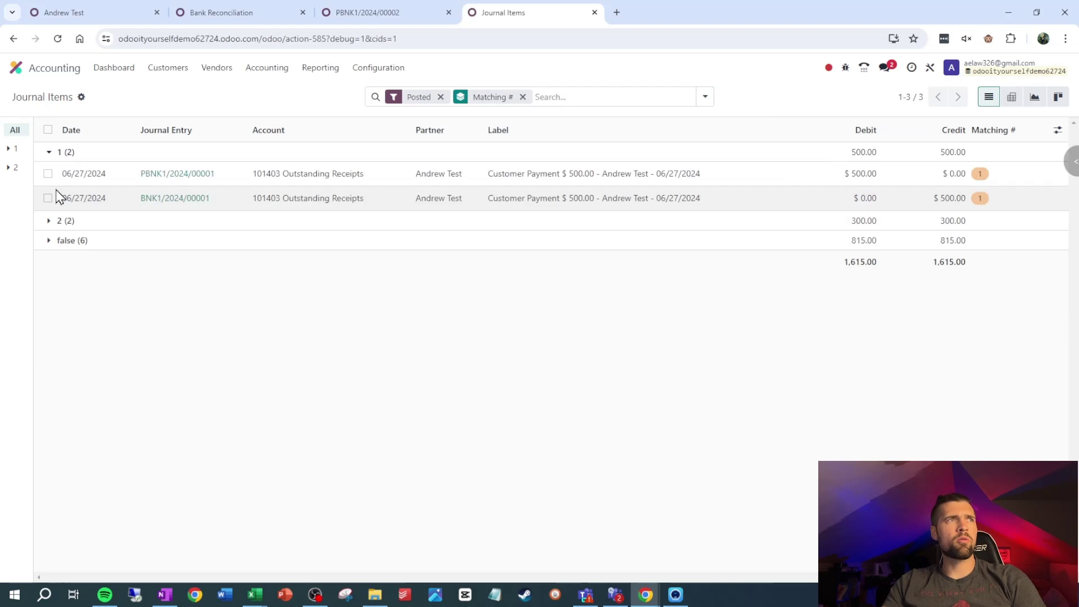
left_click(50, 221)
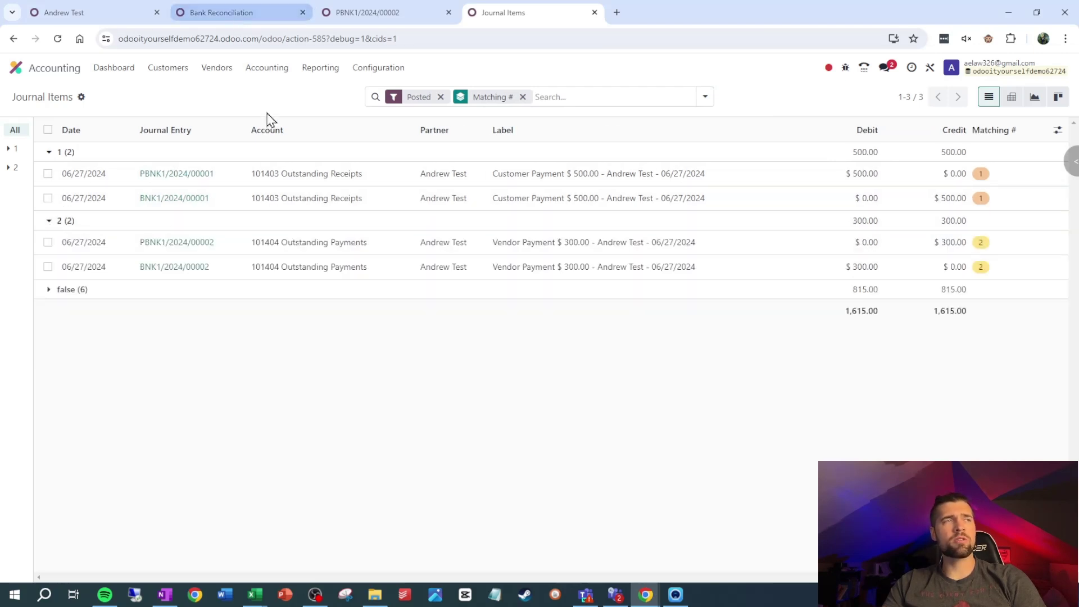
left_click(191, 177)
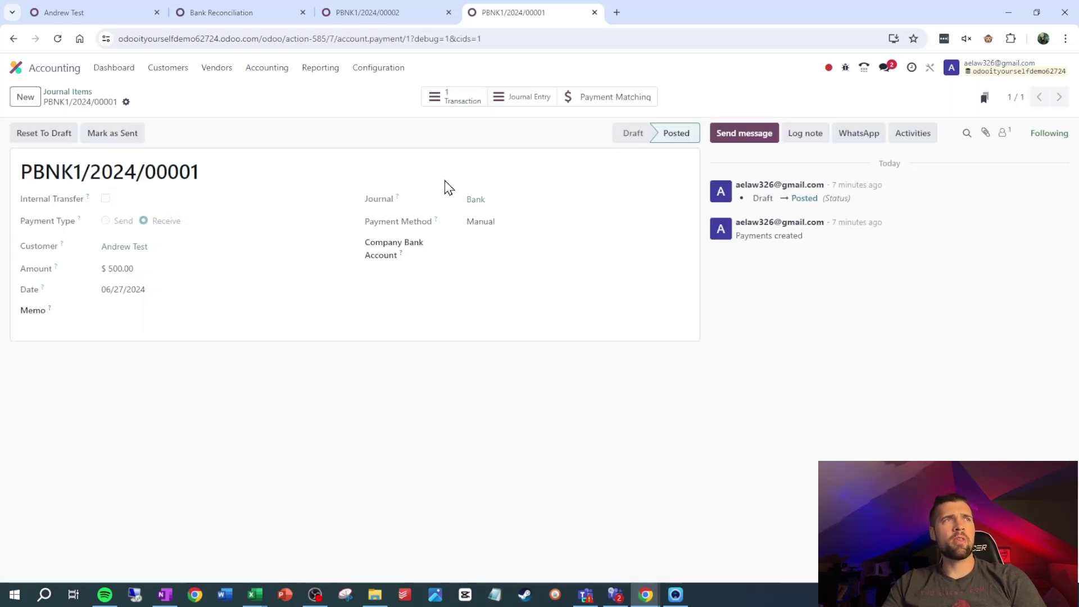
left_click(85, 93)
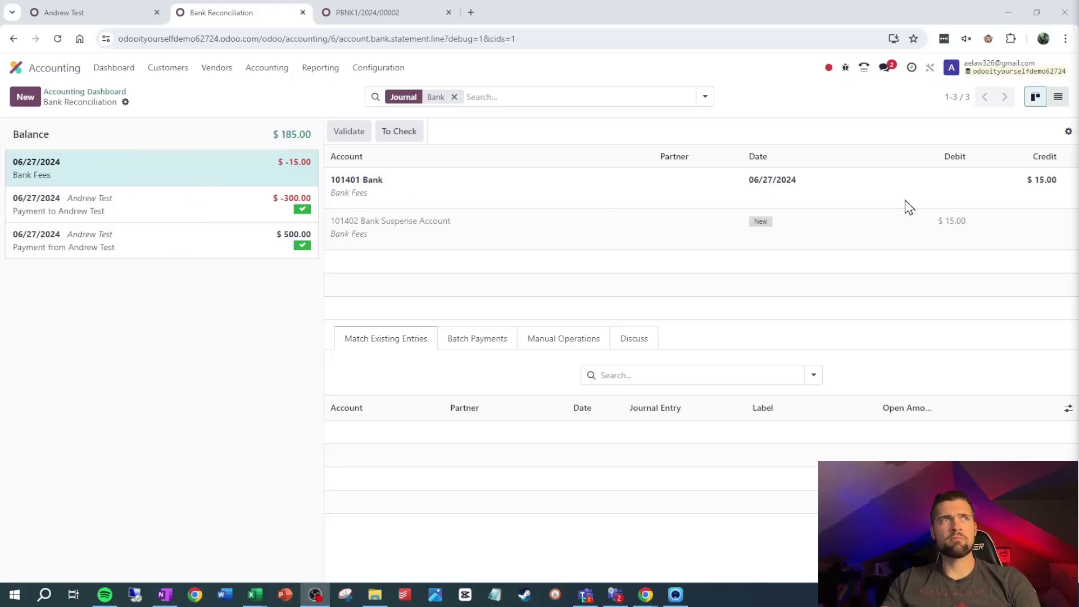
Create a reconciliation model named Bank Fees with a counterpart line to account 620000 Bank Fees
left_click(1068, 130)
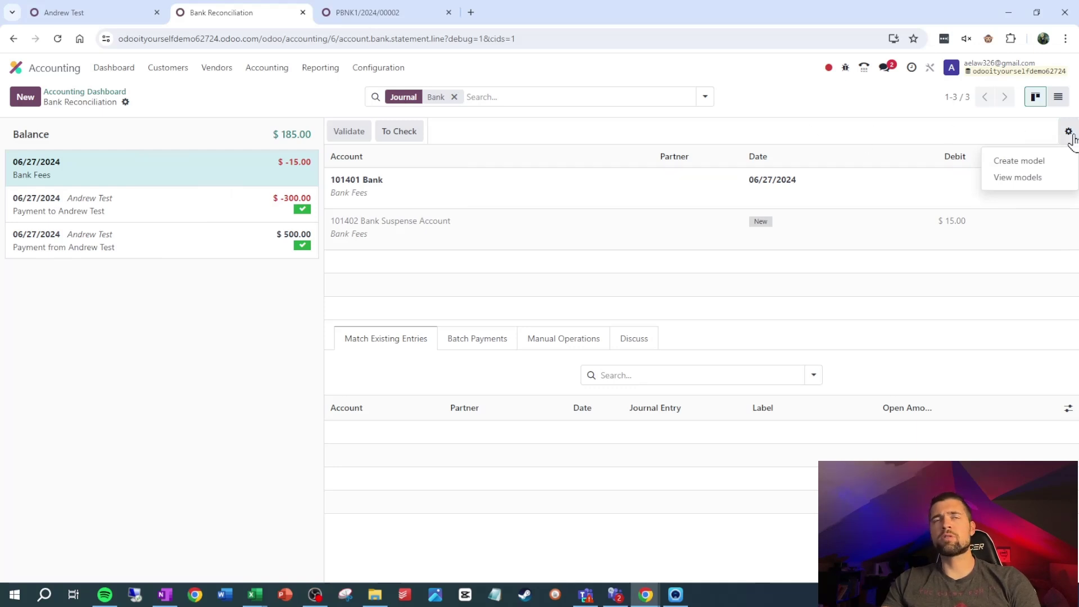
left_click(1035, 163)
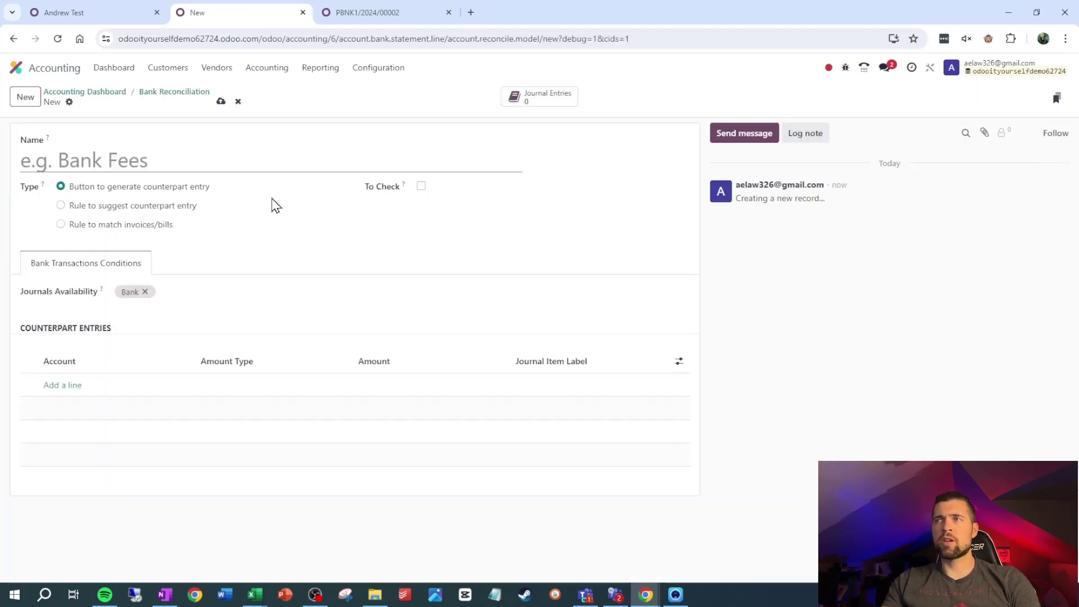
left_click(162, 163)
type("Bank Fees")
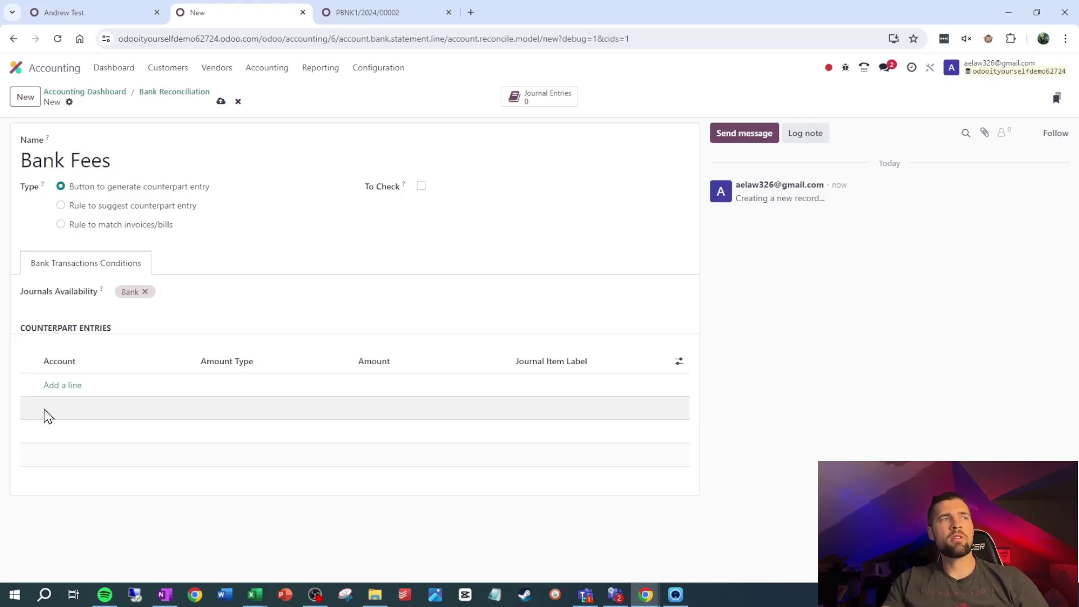
left_click(62, 386)
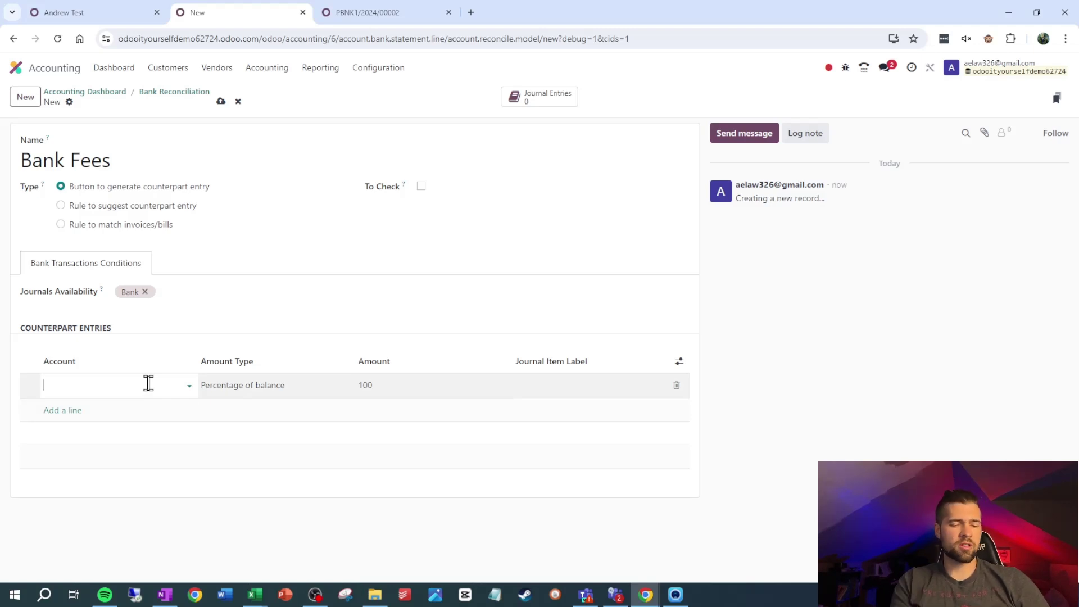
type("Bank")
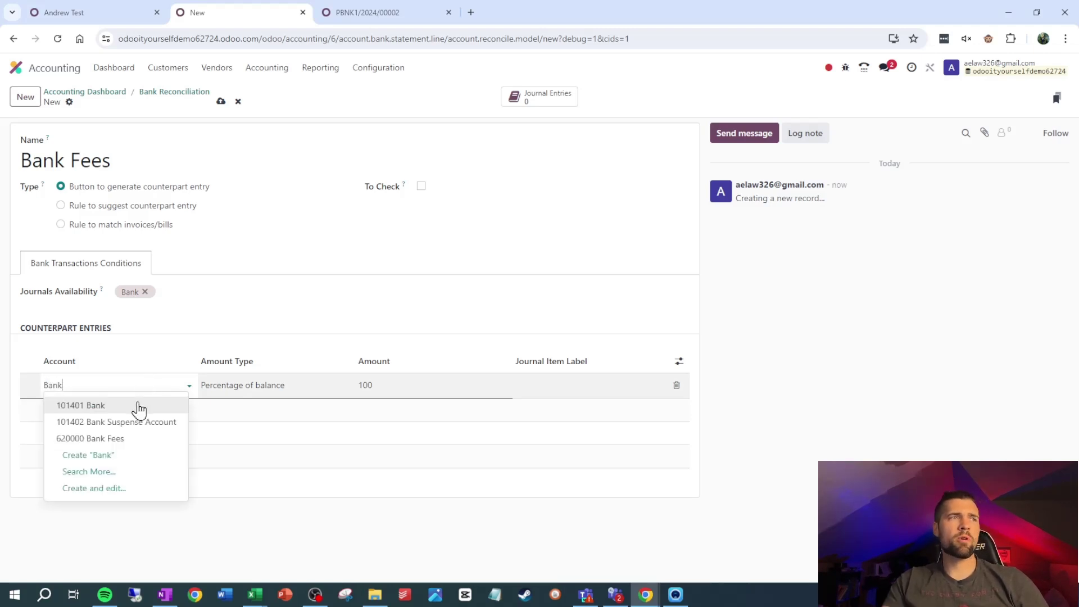
key("Return")
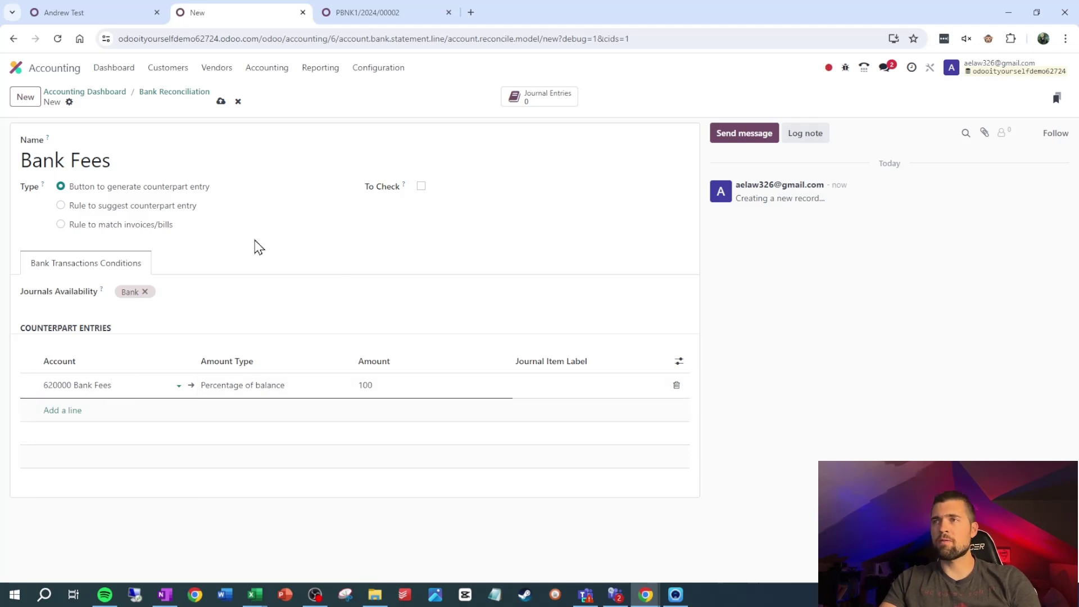
Save the Bank Fees model, validate the $15 fees line with it, then reset the line
left_click(191, 92)
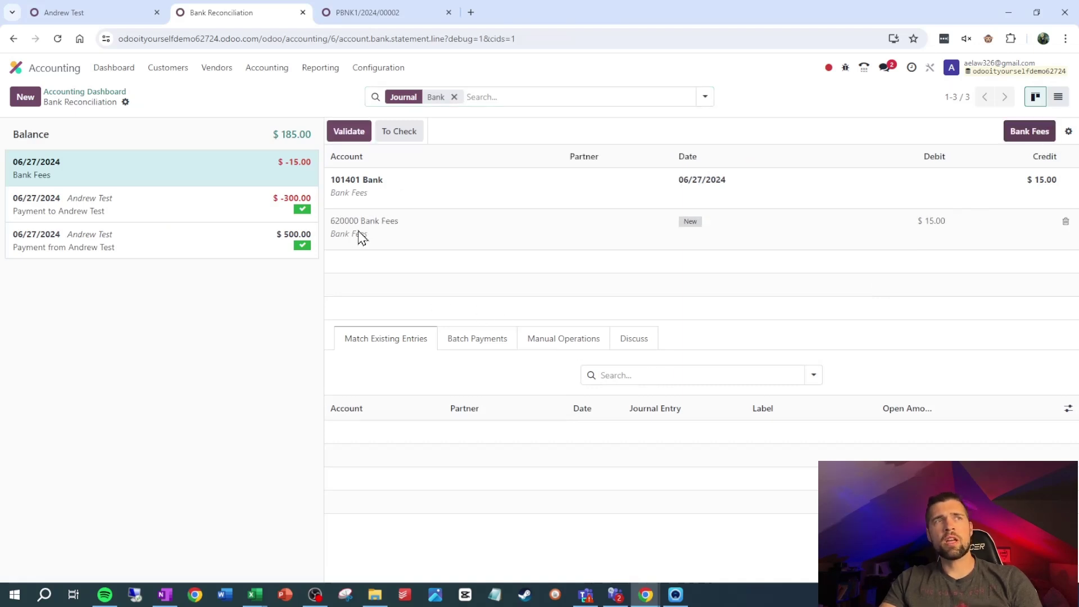
left_click(349, 139)
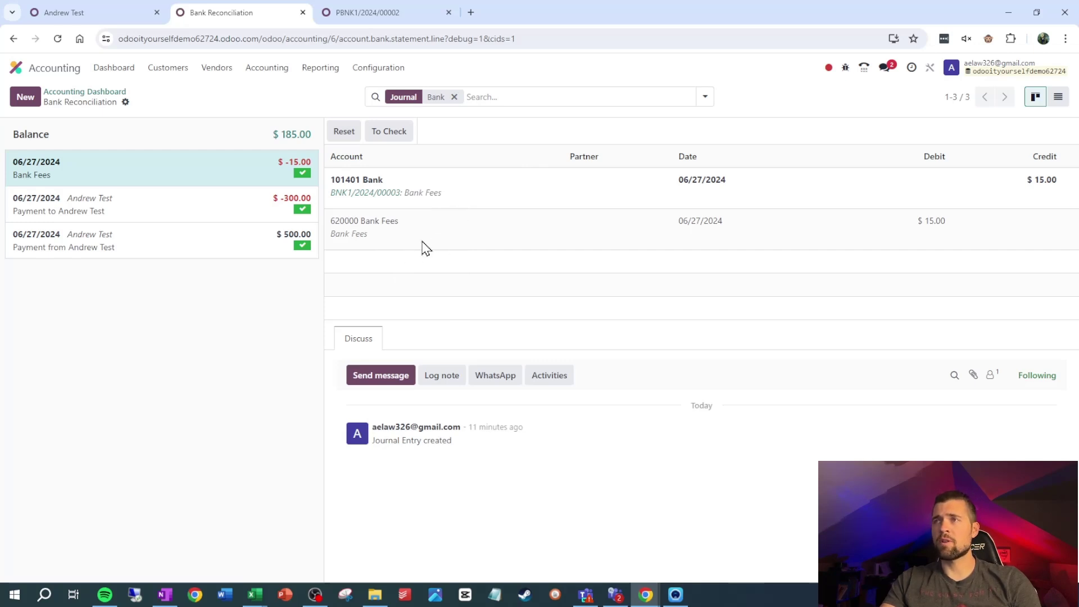
left_click(344, 132)
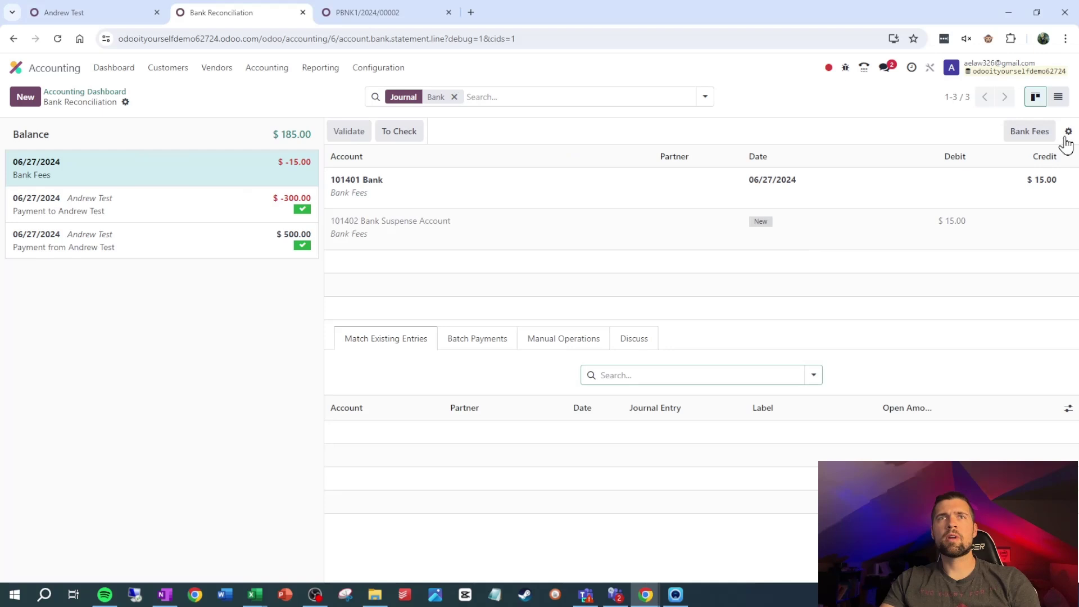
Set the Bank Fees model to type Rule to suggest counterpart entry with Auto-validate on
left_click(1067, 134)
left_click(1023, 181)
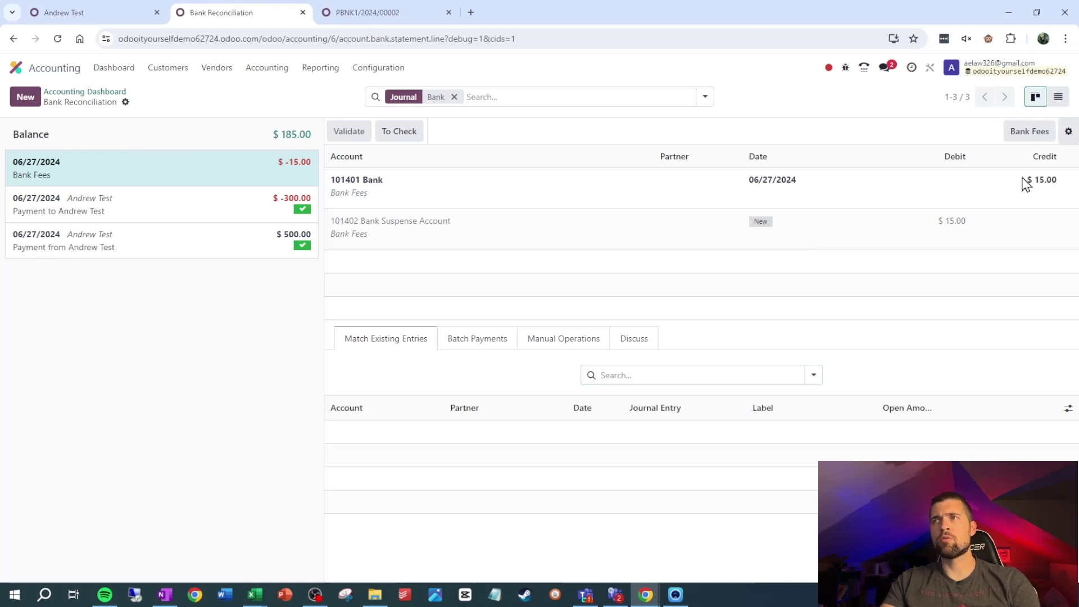
left_click(100, 205)
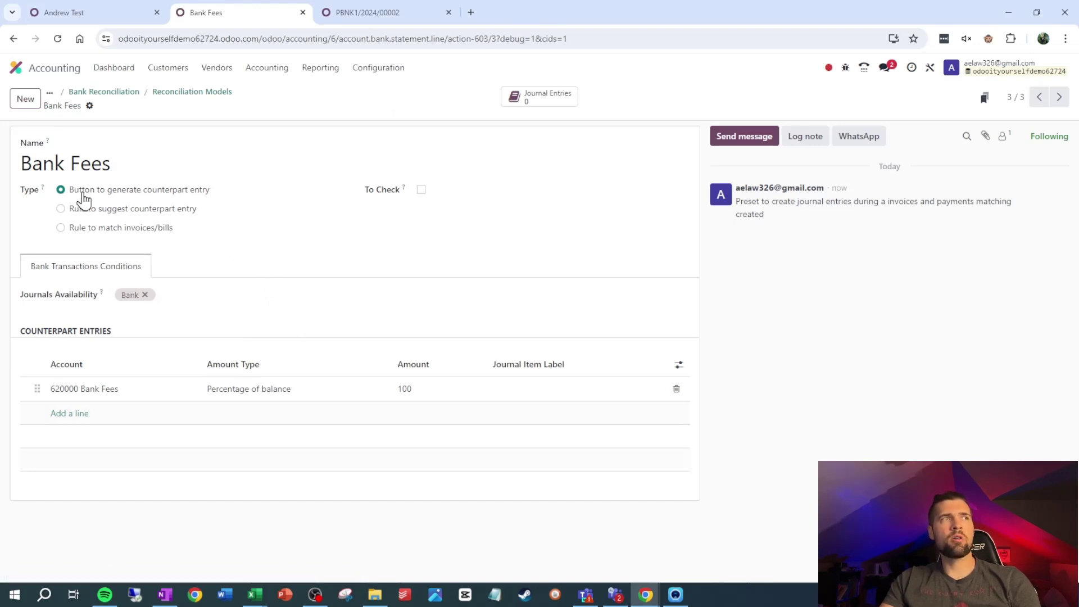
left_click(122, 214)
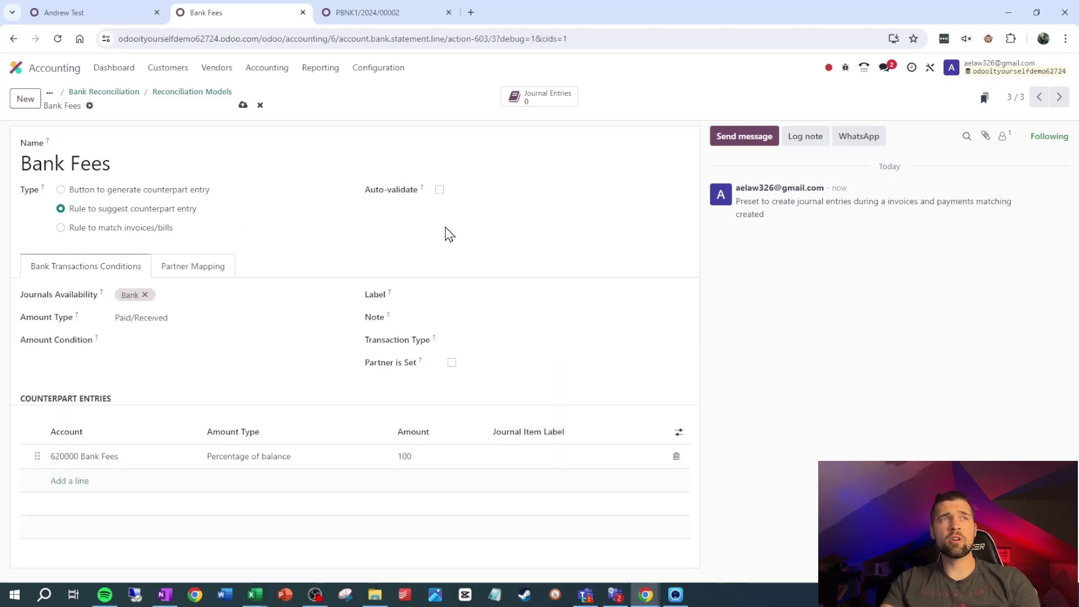
left_click(440, 191)
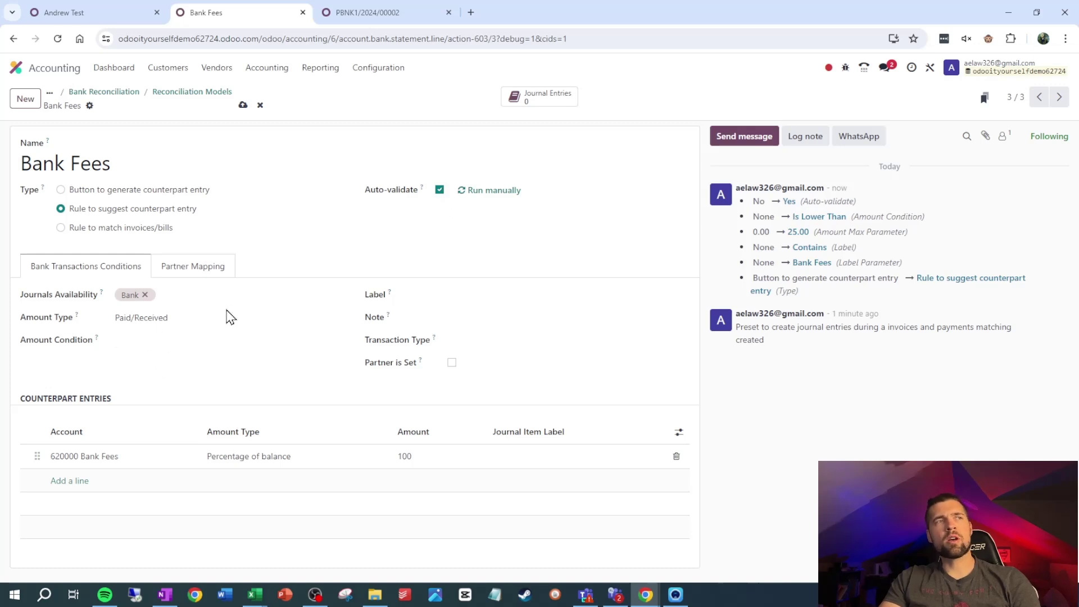
Add conditions Label Contains 'Bank Fees' and Amount Is Lower Than 25.00, then save
left_click(463, 297)
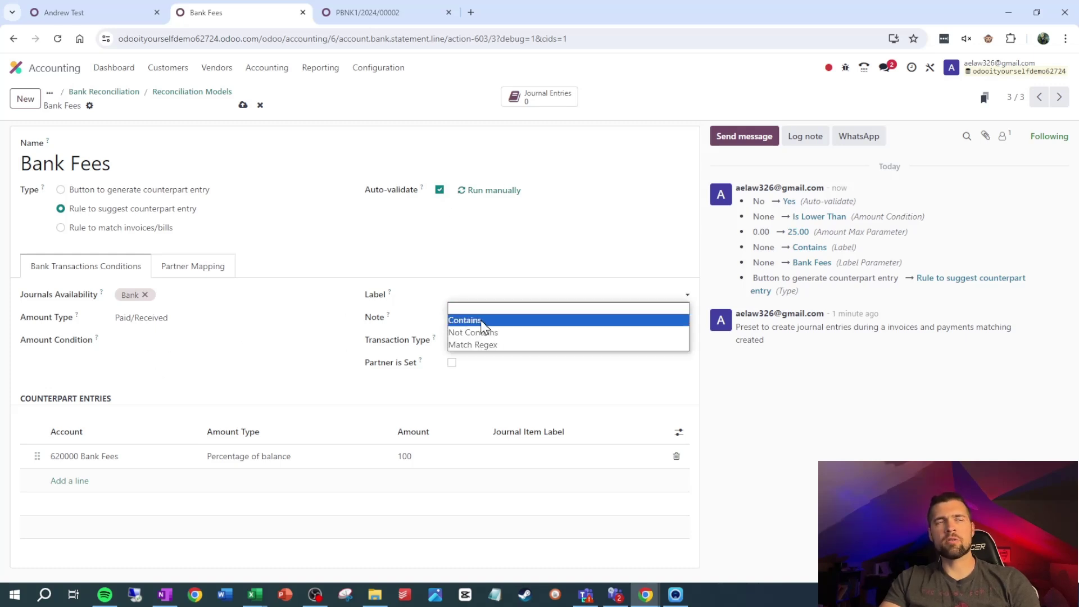
left_click(482, 321)
left_click(621, 293)
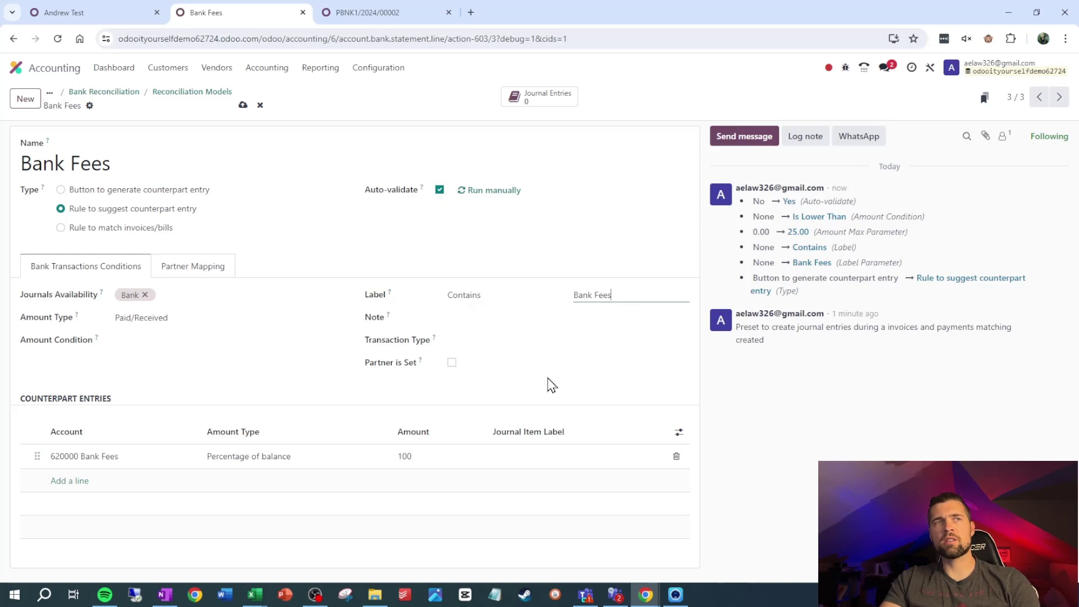
left_click(147, 341)
left_click(187, 368)
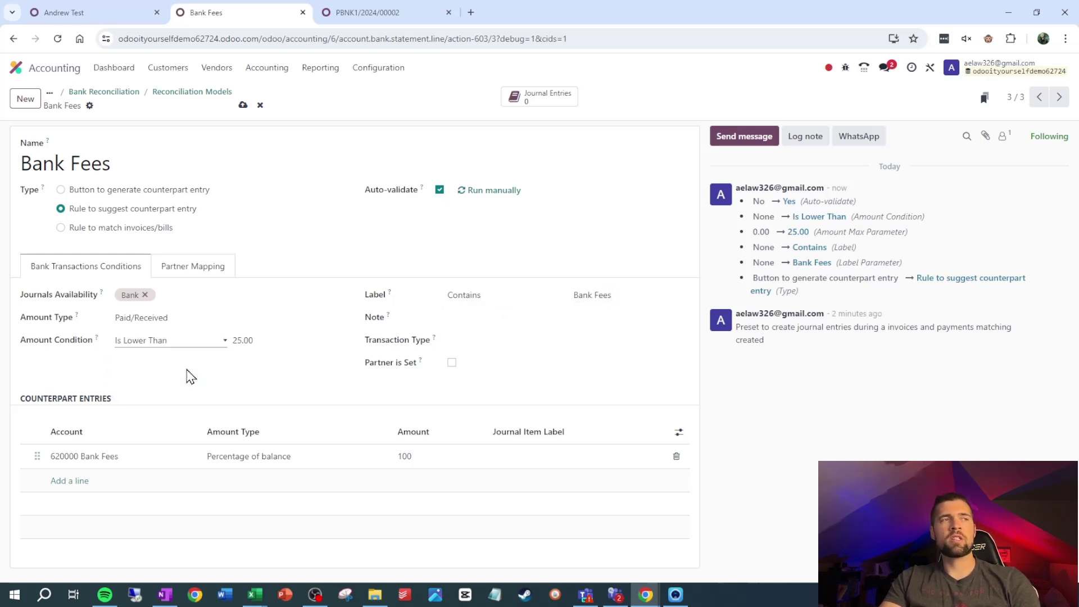
left_click(306, 339)
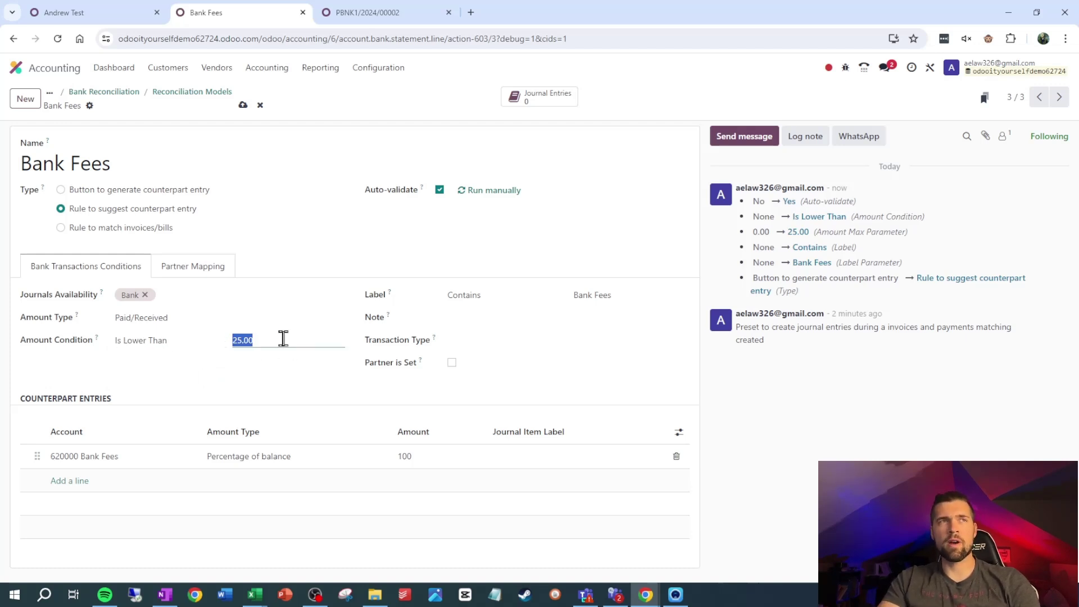
left_click(244, 106)
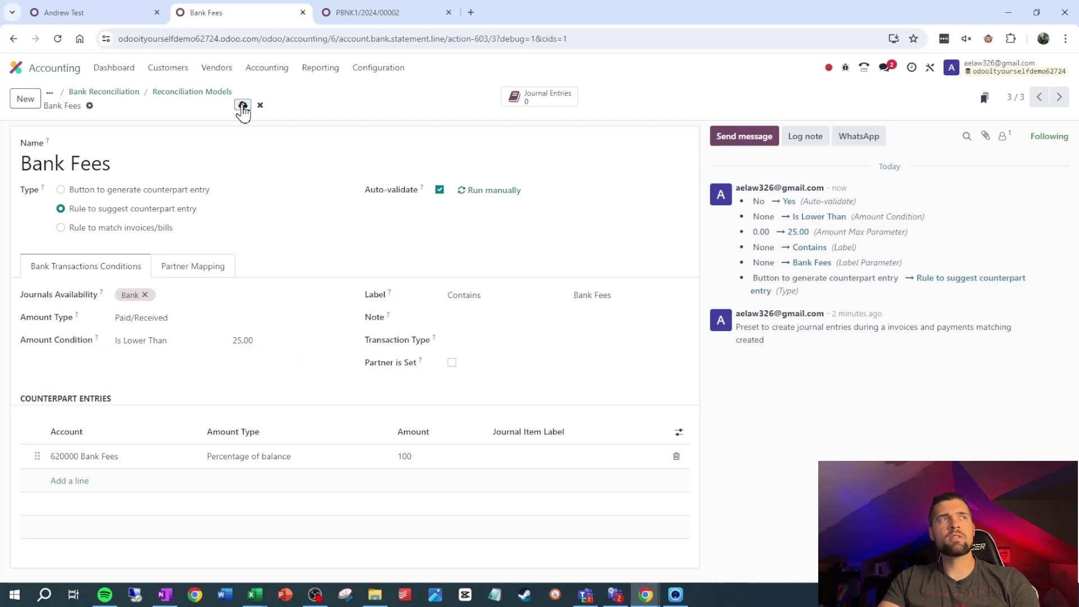
Run the Bank Fees model manually so it auto-validates the $15 fees line
left_click(506, 194)
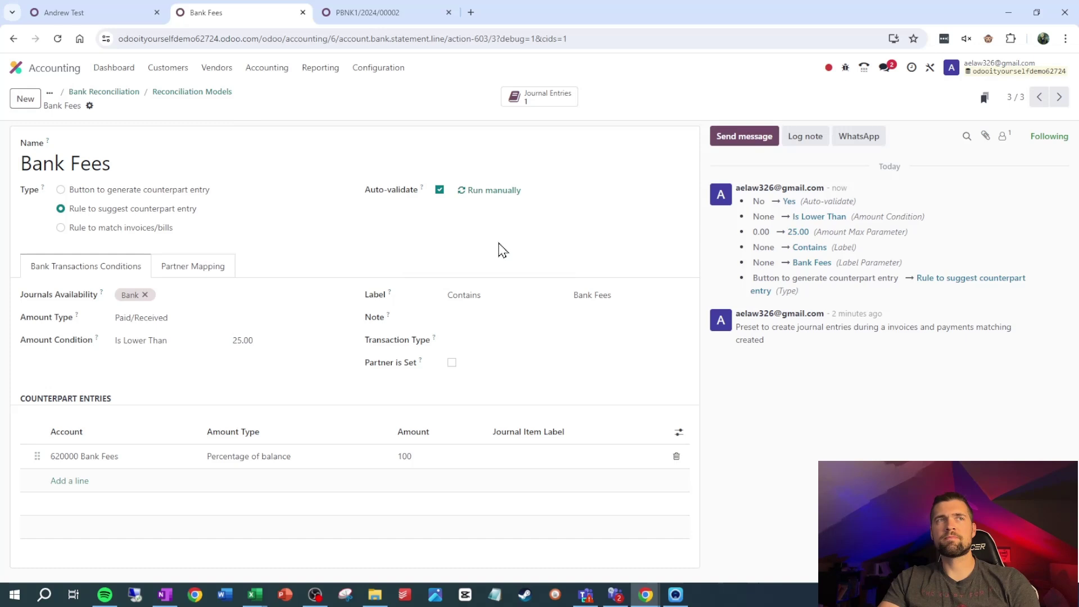